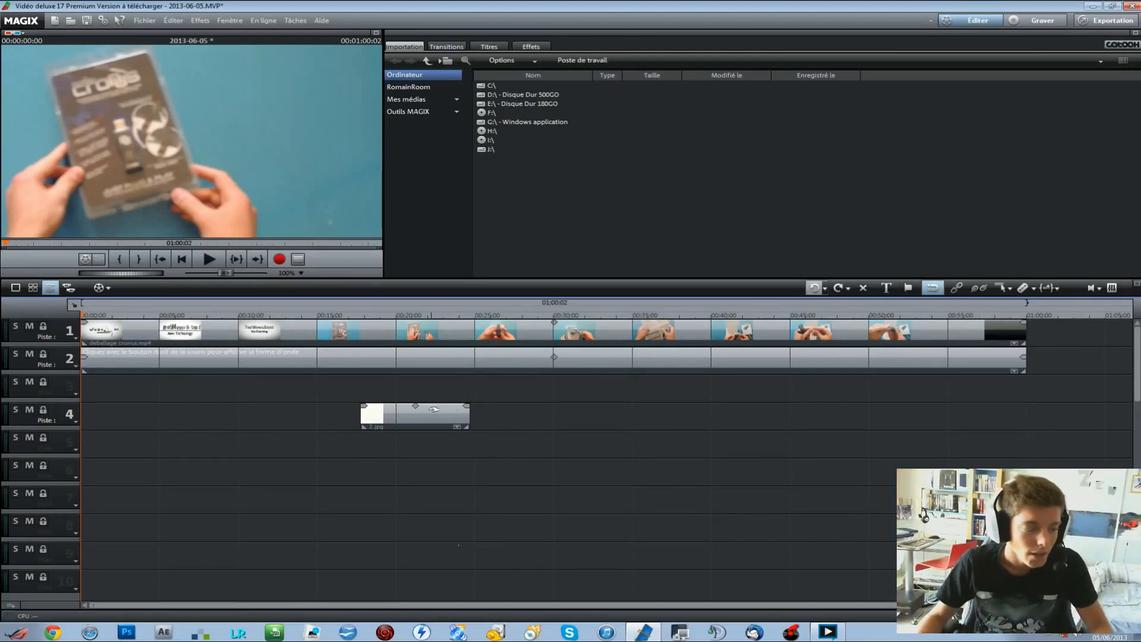
# Slide the white image along track 4 so it starts near 20 seconds, and place the playhead at 00:00:15:01.
pyautogui.moveTo(427, 418); pyautogui.dragTo(517, 423)
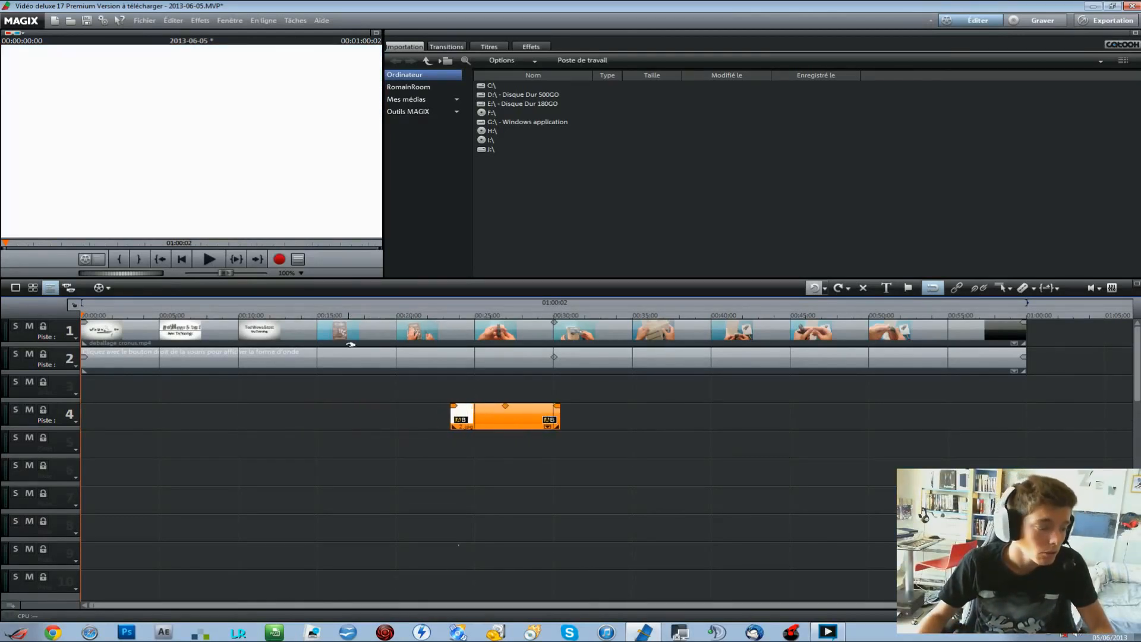
pyautogui.click(320, 316)
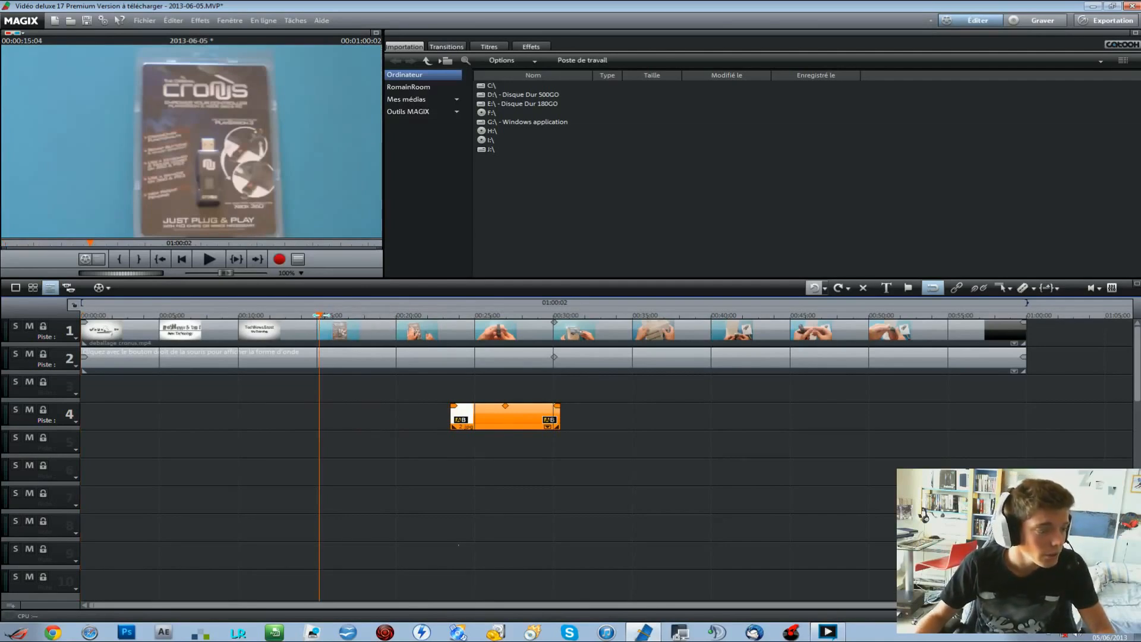
pyautogui.moveTo(321, 315)
pyautogui.mouseDown()
pyautogui.moveTo(333, 315)
pyautogui.moveTo(318, 310)
pyautogui.mouseUp()
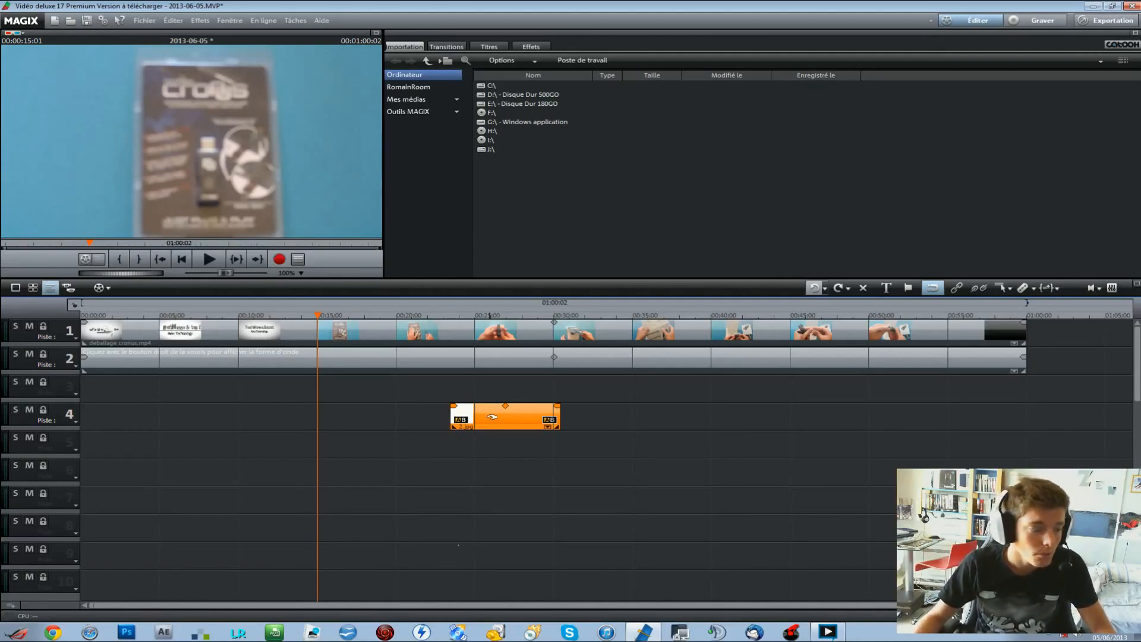
pyautogui.moveTo(493, 418); pyautogui.dragTo(447, 412)
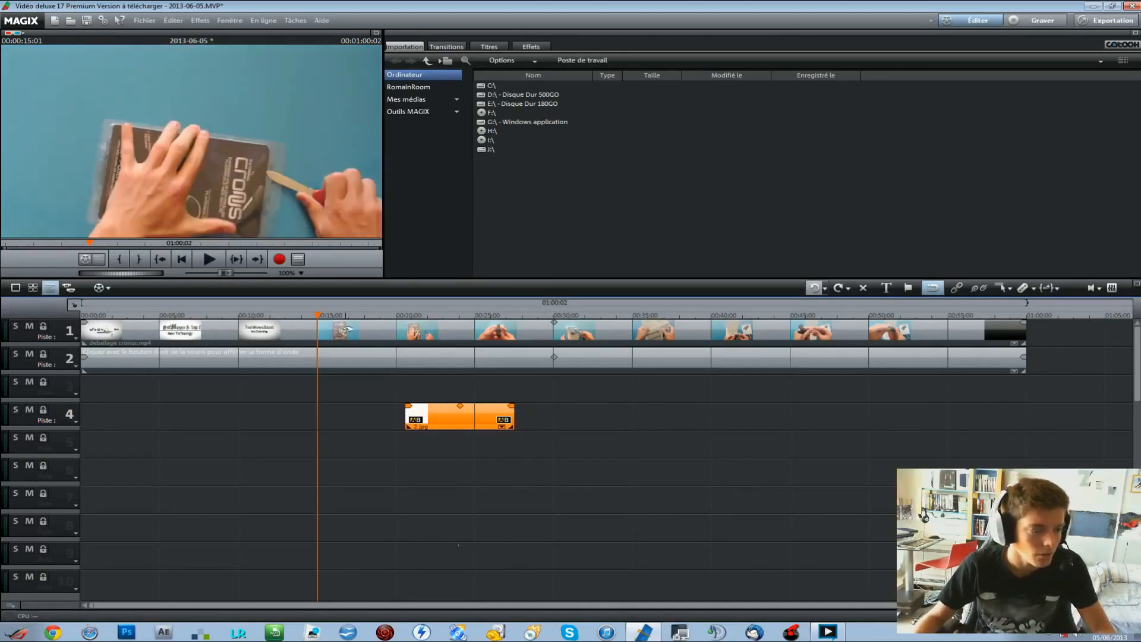
# Separate the main video from its audio and delete the audio object on track 2.
pyautogui.click(346, 322)
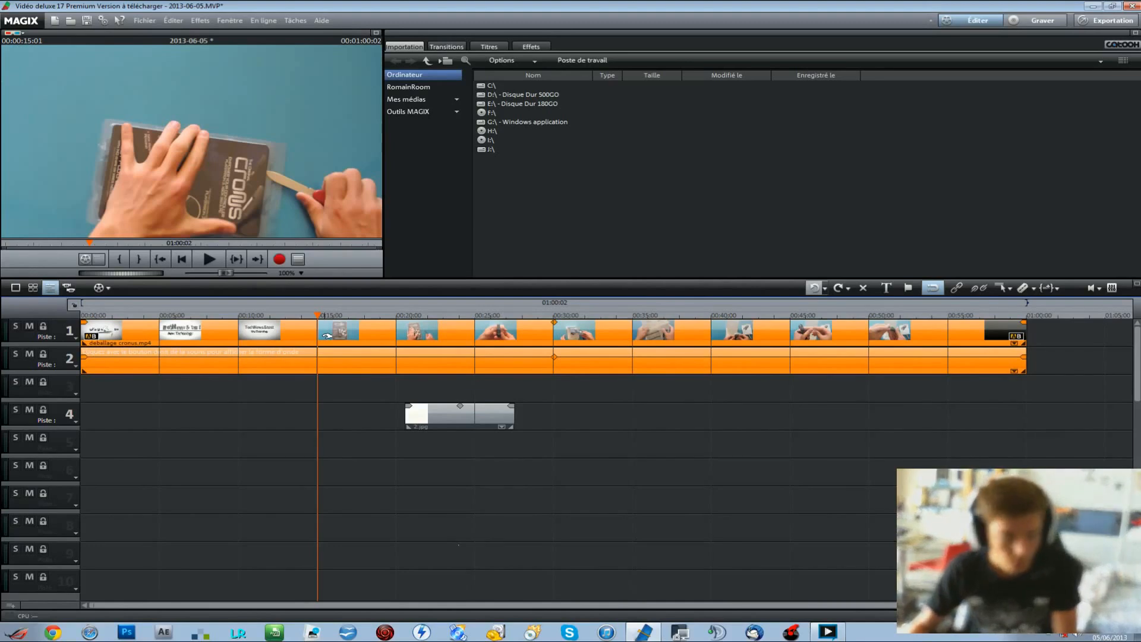
pyautogui.click(327, 335)
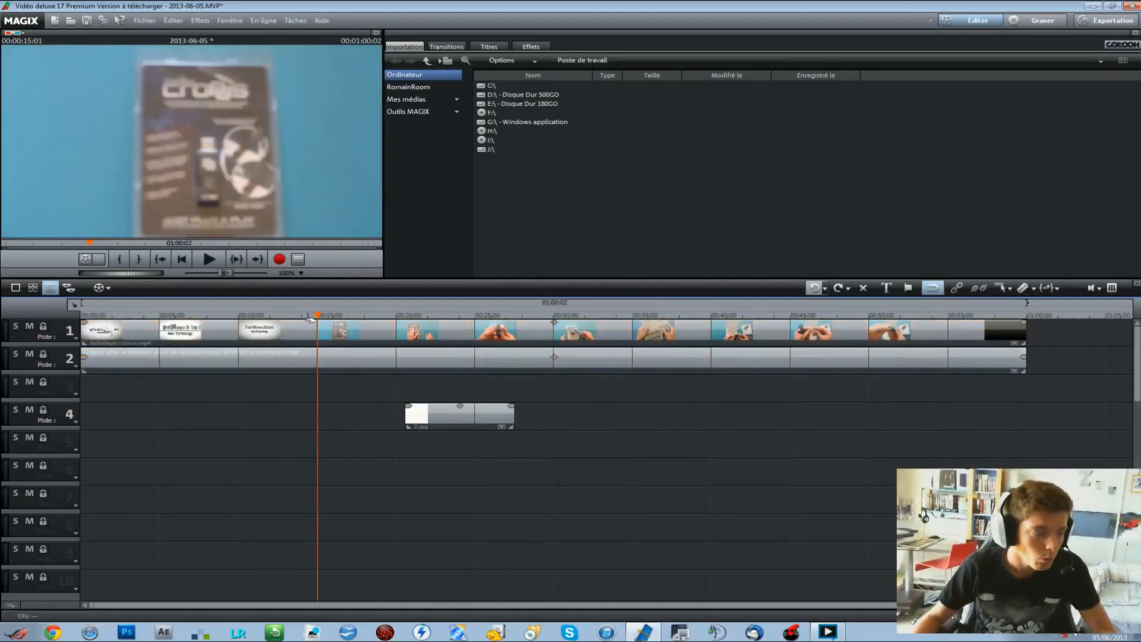
pyautogui.click(339, 371)
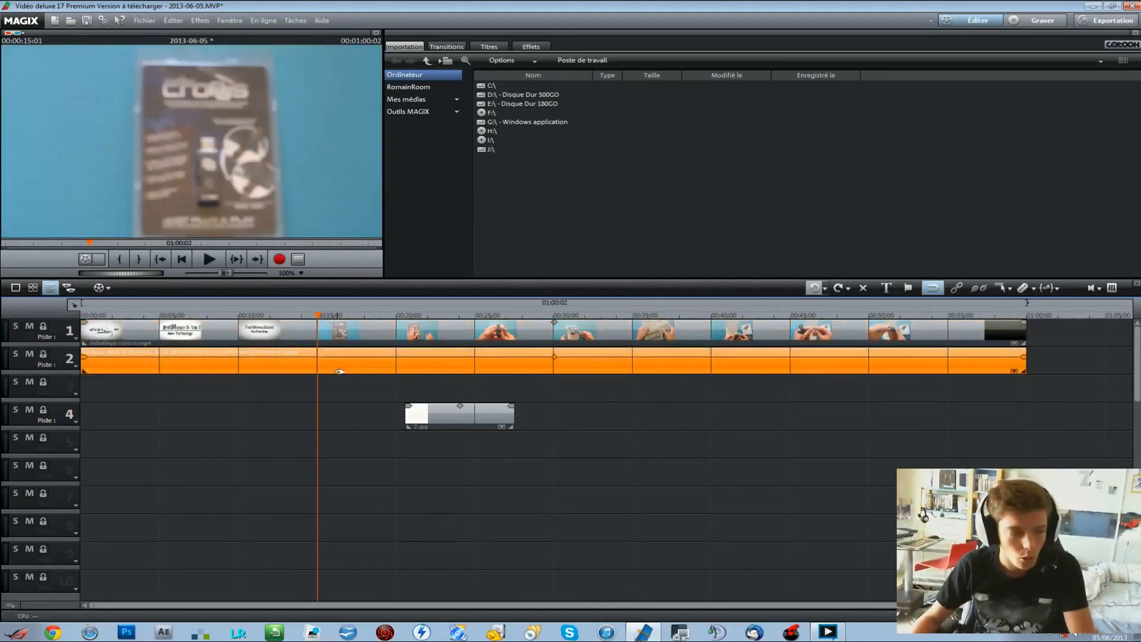
pyautogui.press('Delete')
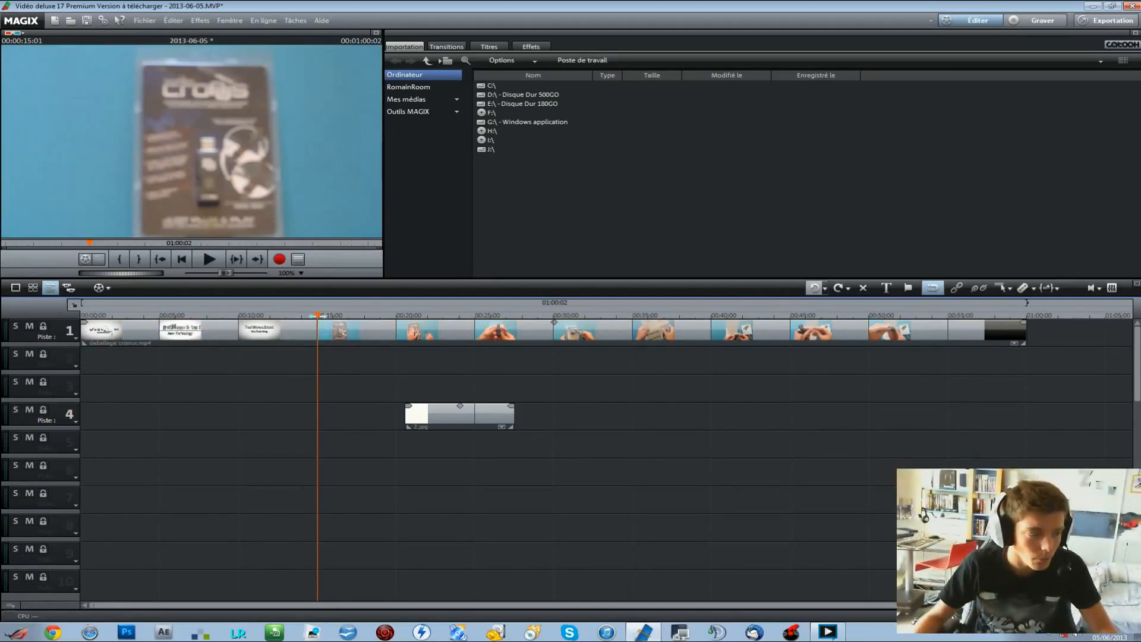
# Split the video on track 1 at 00:00:15:07 and again at 00:00:15:19 to isolate a short segment.
pyautogui.moveTo(315, 315); pyautogui.dragTo(321, 314)
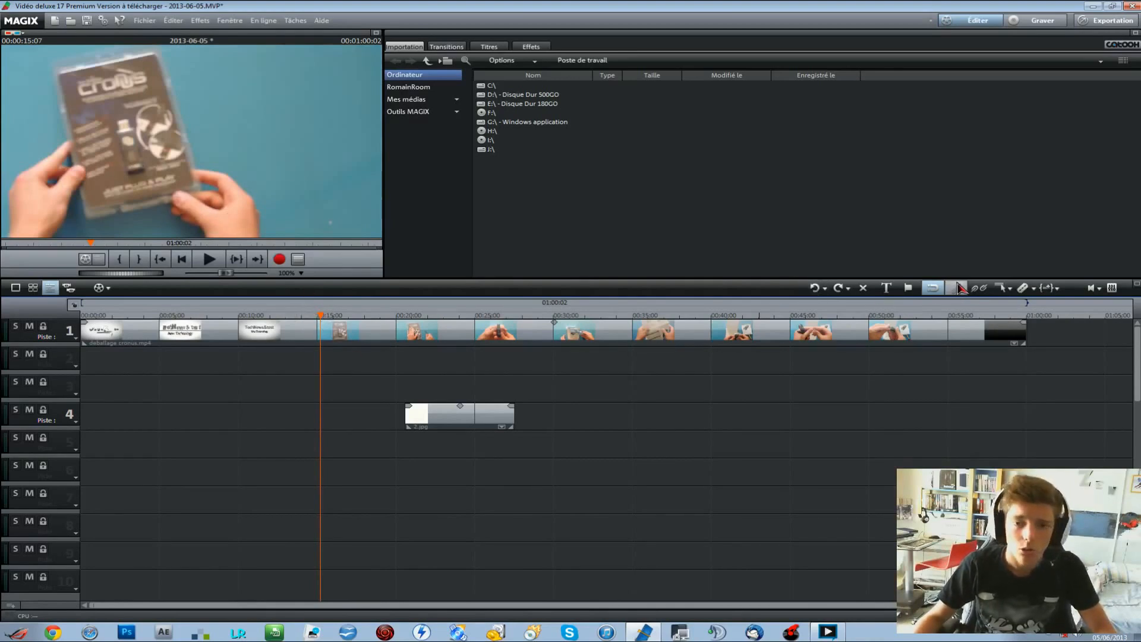
pyautogui.click(1019, 294)
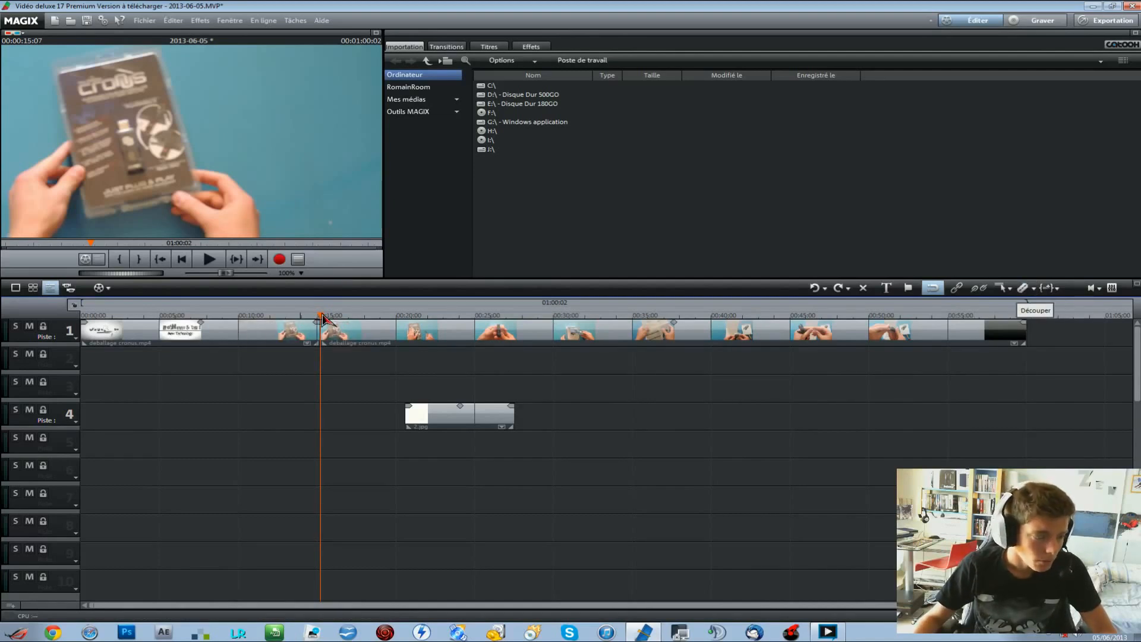
pyautogui.moveTo(321, 316); pyautogui.dragTo(327, 316)
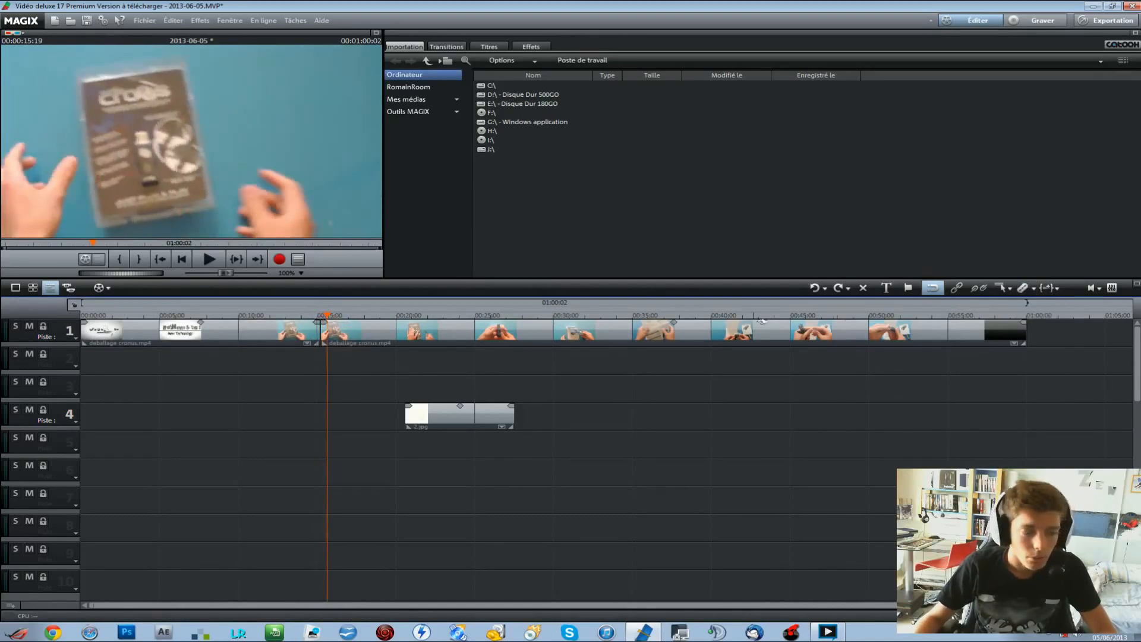
pyautogui.click(1020, 290)
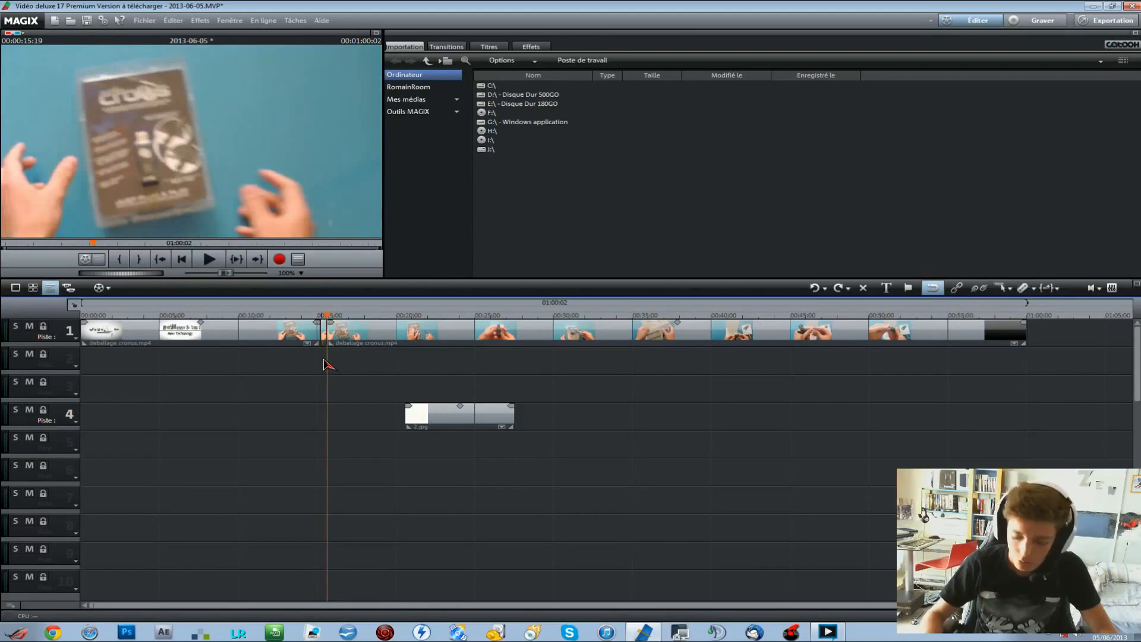
# Move the white image to track 2 at 00:00:15:19 and shorten it to about half a second.
pyautogui.scroll(1, 326, 362)
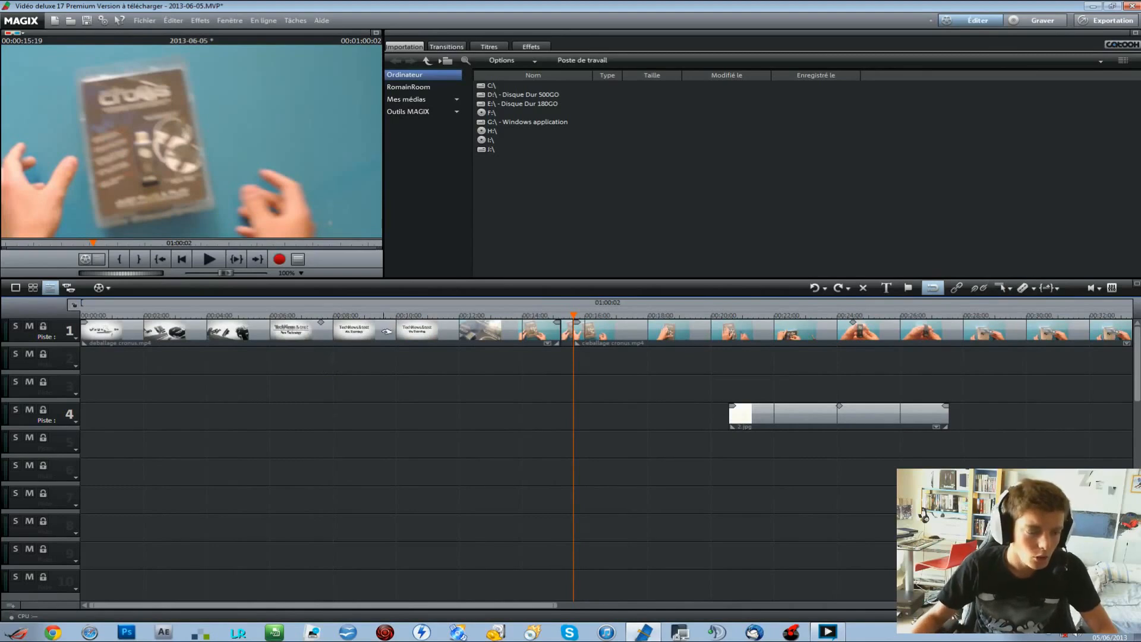
pyautogui.moveTo(800, 419); pyautogui.dragTo(645, 362)
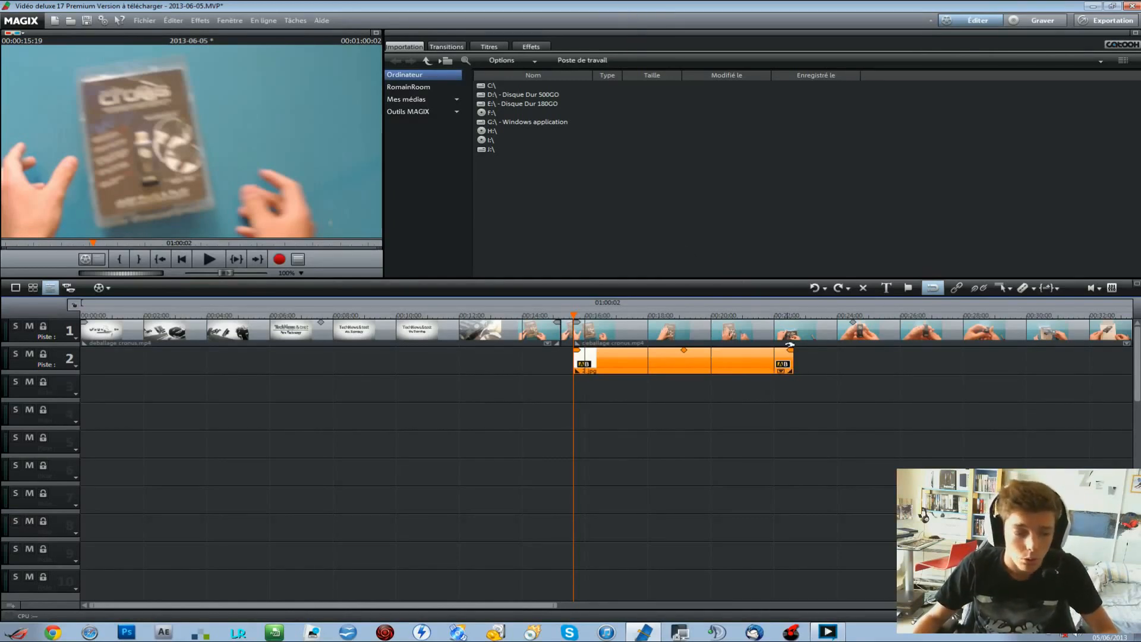
pyautogui.moveTo(790, 357); pyautogui.dragTo(585, 360)
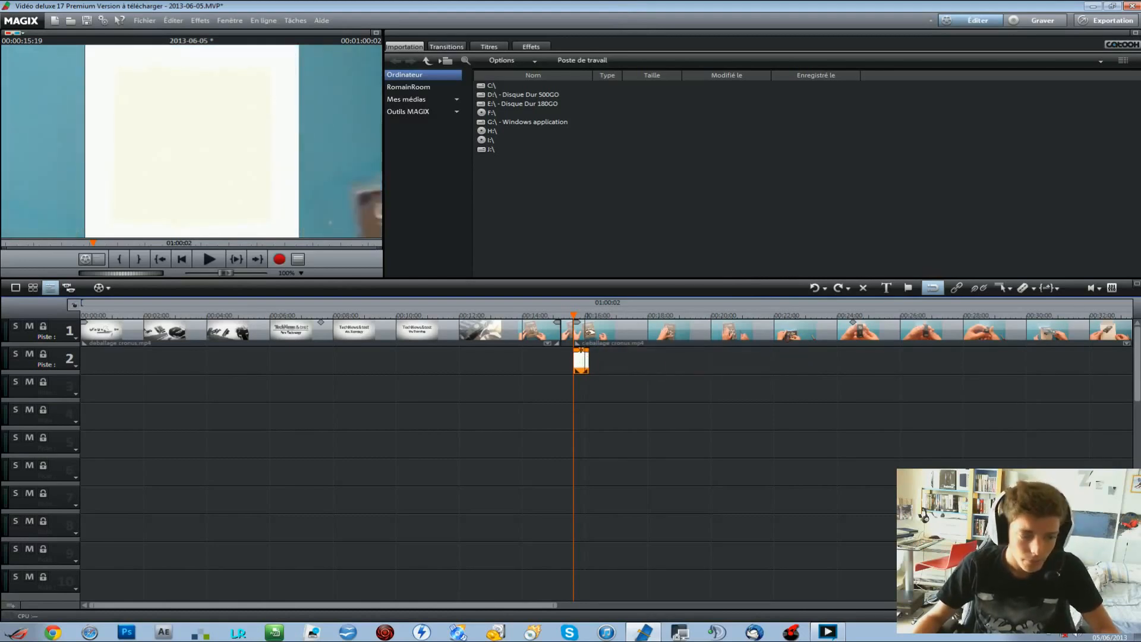
# Shift the video pieces after the first cut along track 1 and insert the white image directly after the first clip.
pyautogui.click(591, 333)
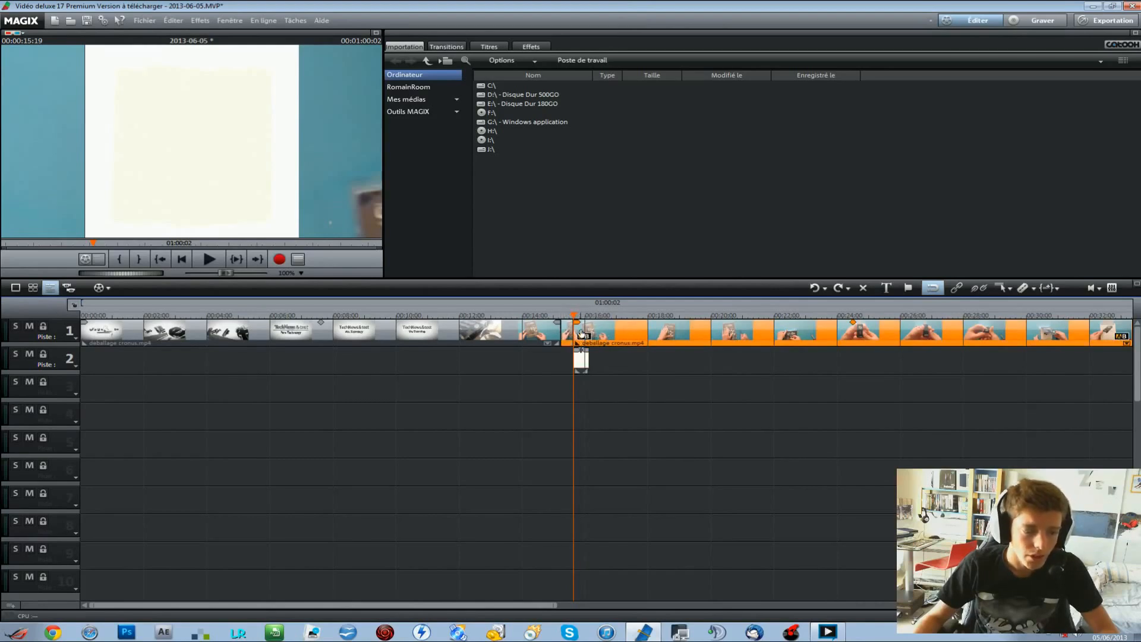
pyautogui.moveTo(582, 334); pyautogui.dragTo(644, 324)
pyautogui.click(630, 371)
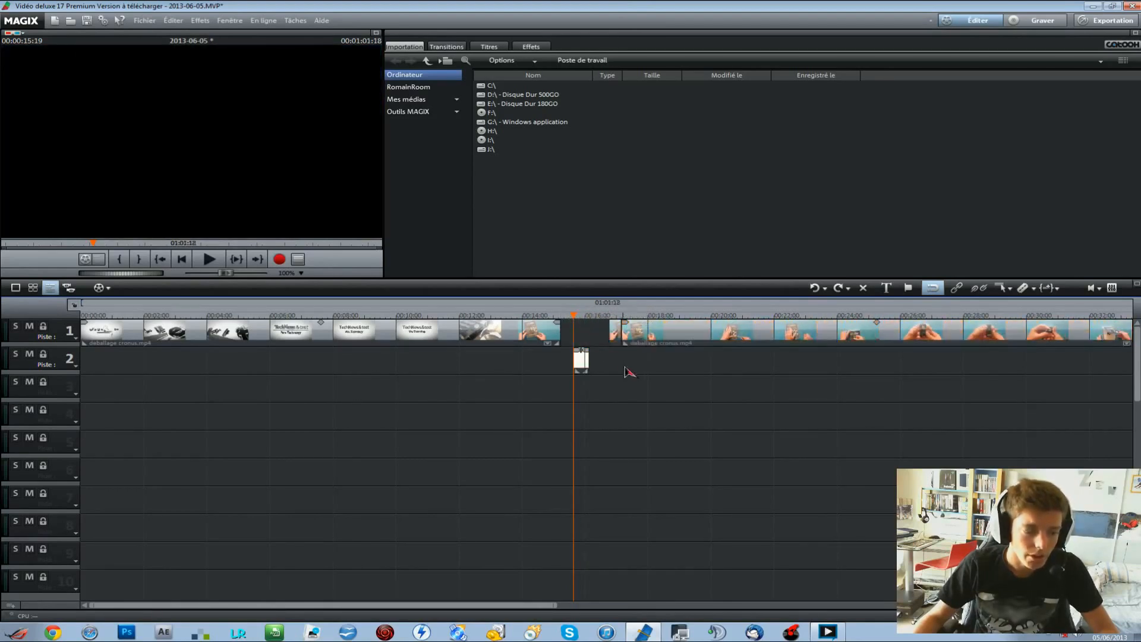
pyautogui.moveTo(584, 358)
pyautogui.mouseDown()
pyautogui.moveTo(584, 332)
pyautogui.moveTo(561, 315)
pyautogui.mouseUp()
pyautogui.click(582, 353)
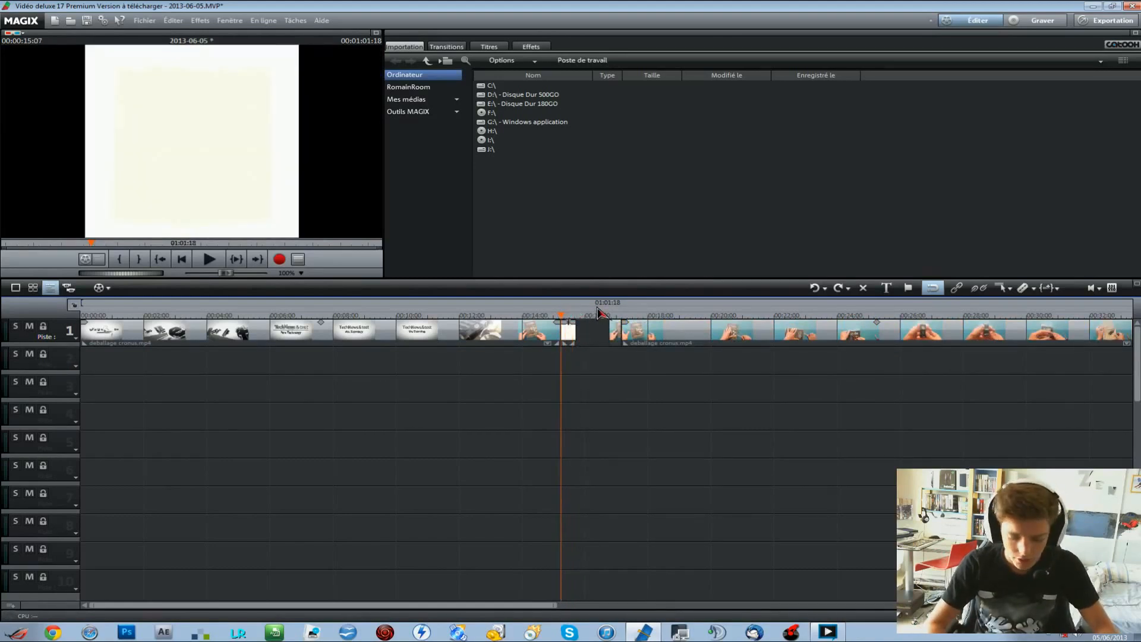
# Enlarge the white image with the Position/size video effect until it fills the frame, about 1932 × 1932 pixels.
pyautogui.scroll(1, 599, 309)
pyautogui.scroll(1, 600, 310)
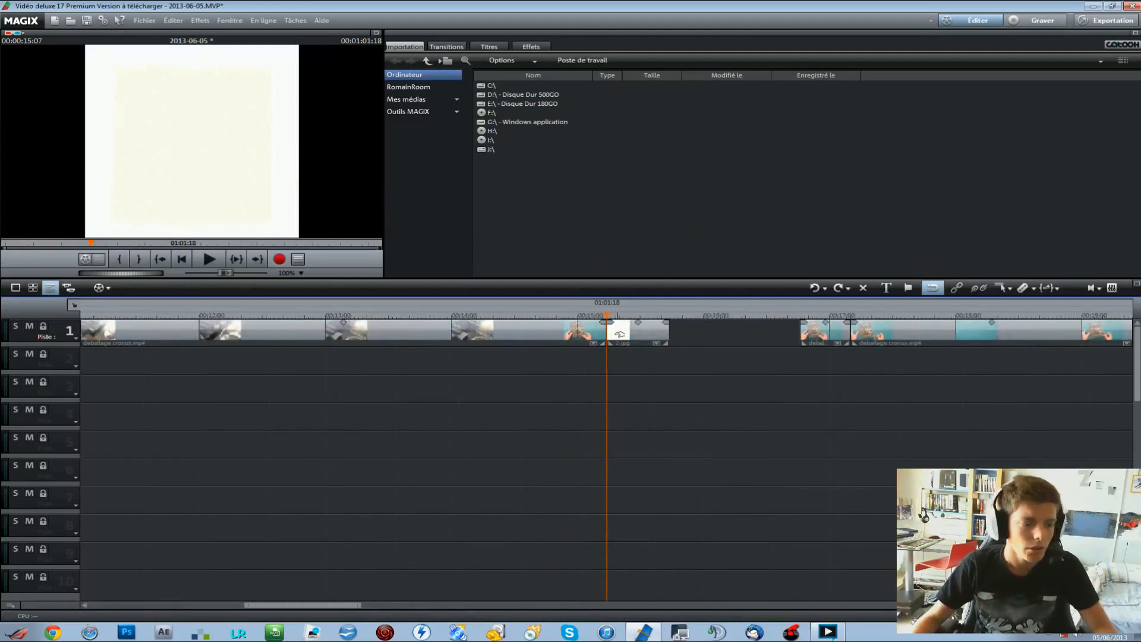
pyautogui.click(618, 331)
pyautogui.click(628, 315)
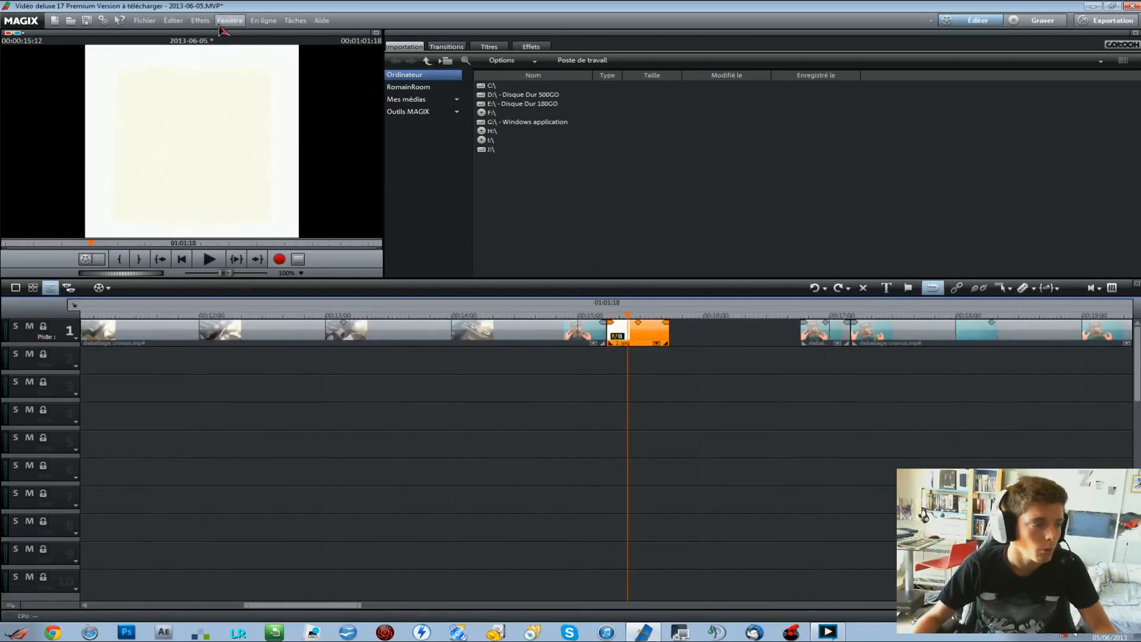
pyautogui.click(200, 20)
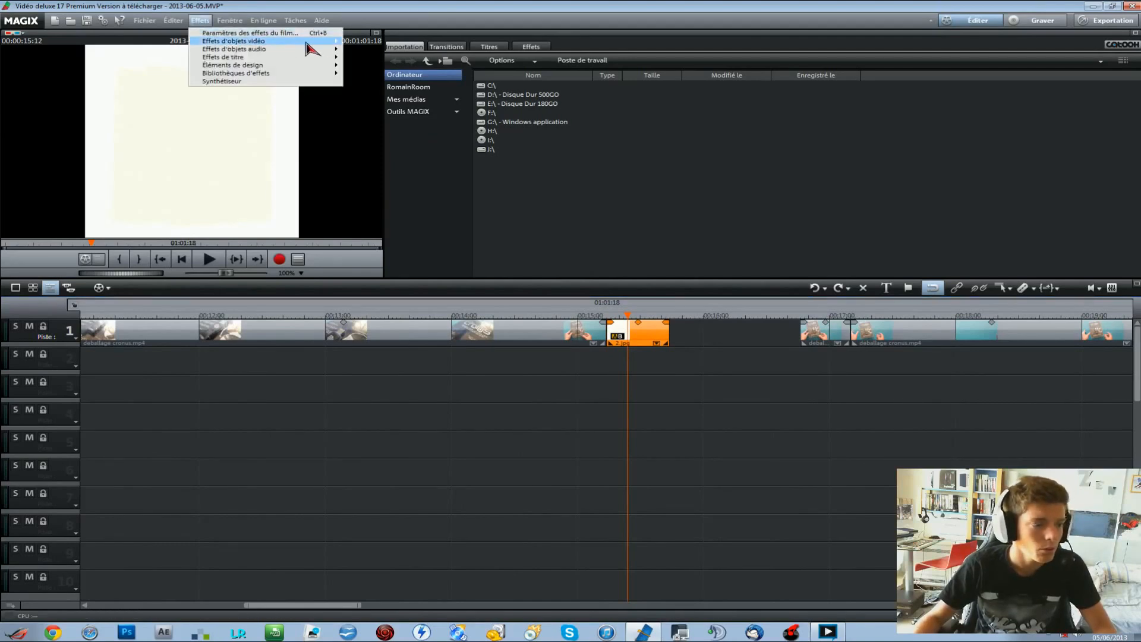
pyautogui.moveTo(319, 42)
pyautogui.moveTo(522, 118)
pyautogui.click(613, 115)
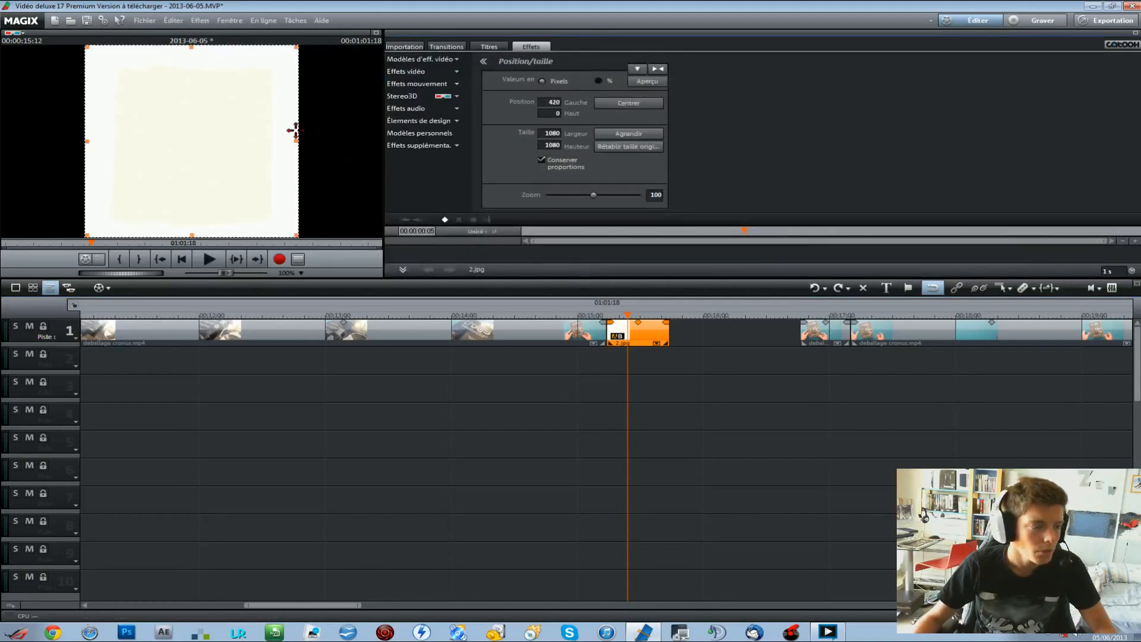
pyautogui.moveTo(297, 140); pyautogui.dragTo(380, 141)
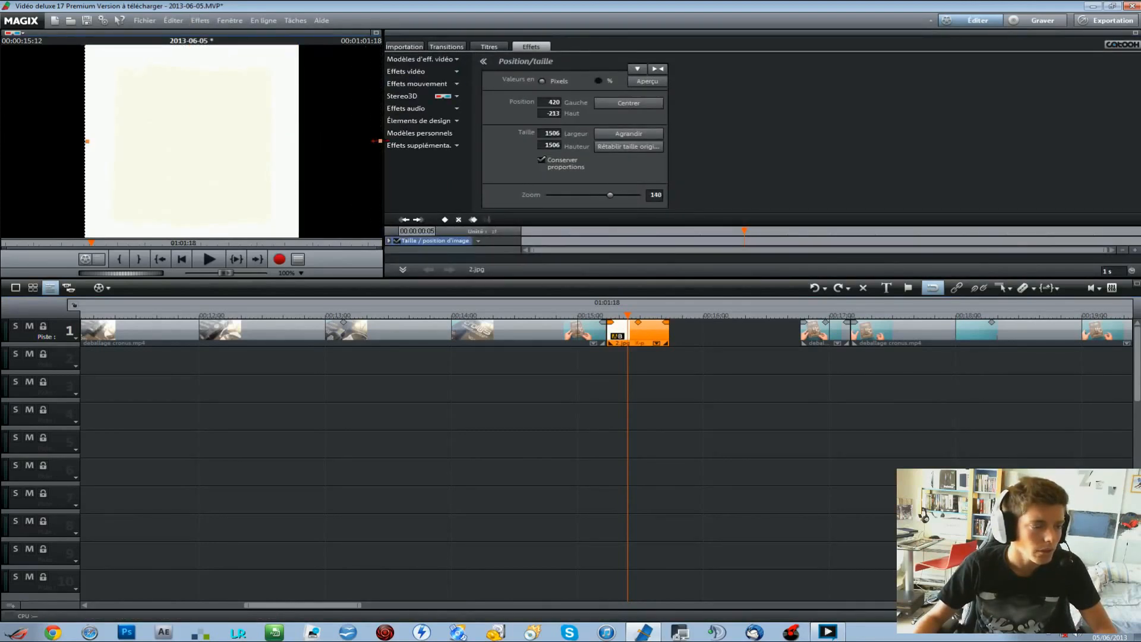
pyautogui.moveTo(89, 142); pyautogui.dragTo(9, 139)
pyautogui.click(624, 438)
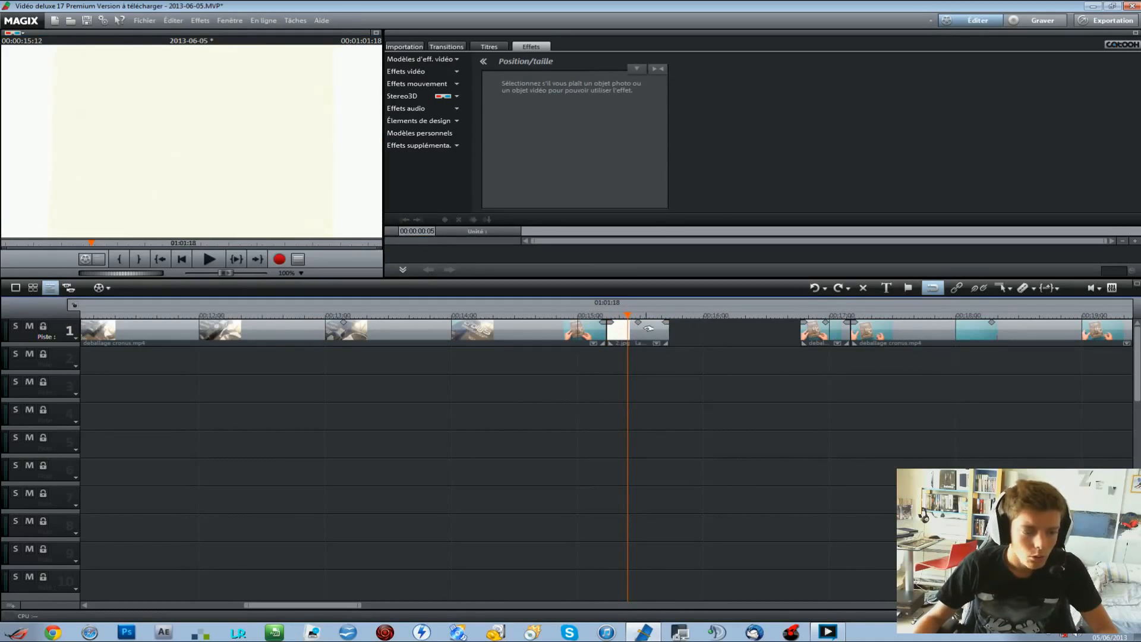
# Trim the white image on track 1 to about 0.2 seconds and bring the short video segment closer to it.
pyautogui.click(648, 329)
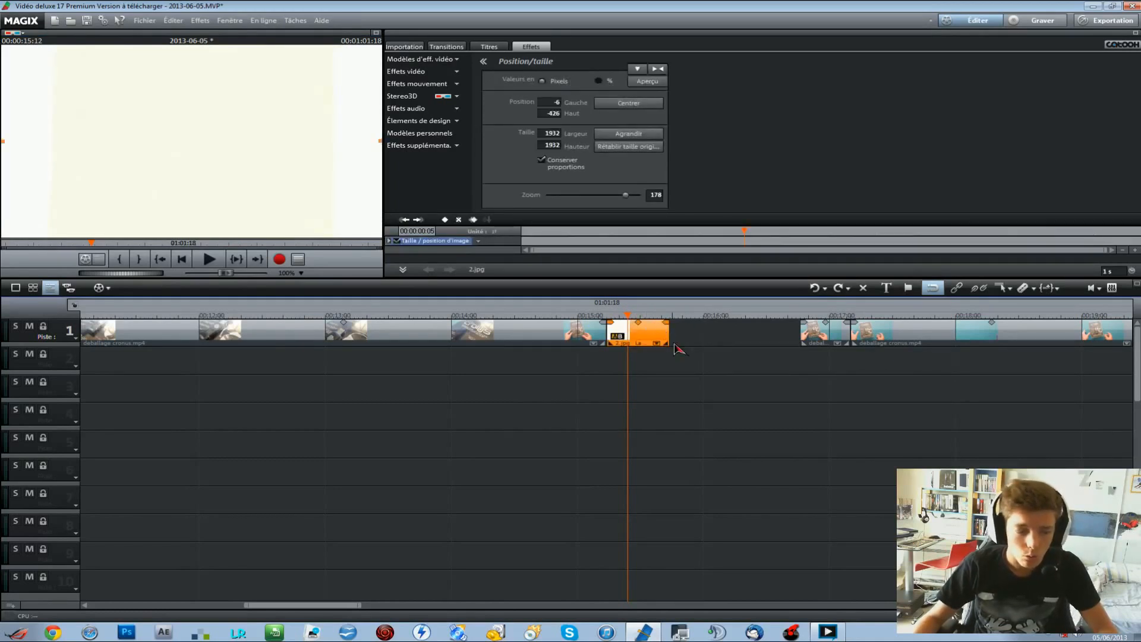
pyautogui.moveTo(666, 335); pyautogui.dragTo(639, 333)
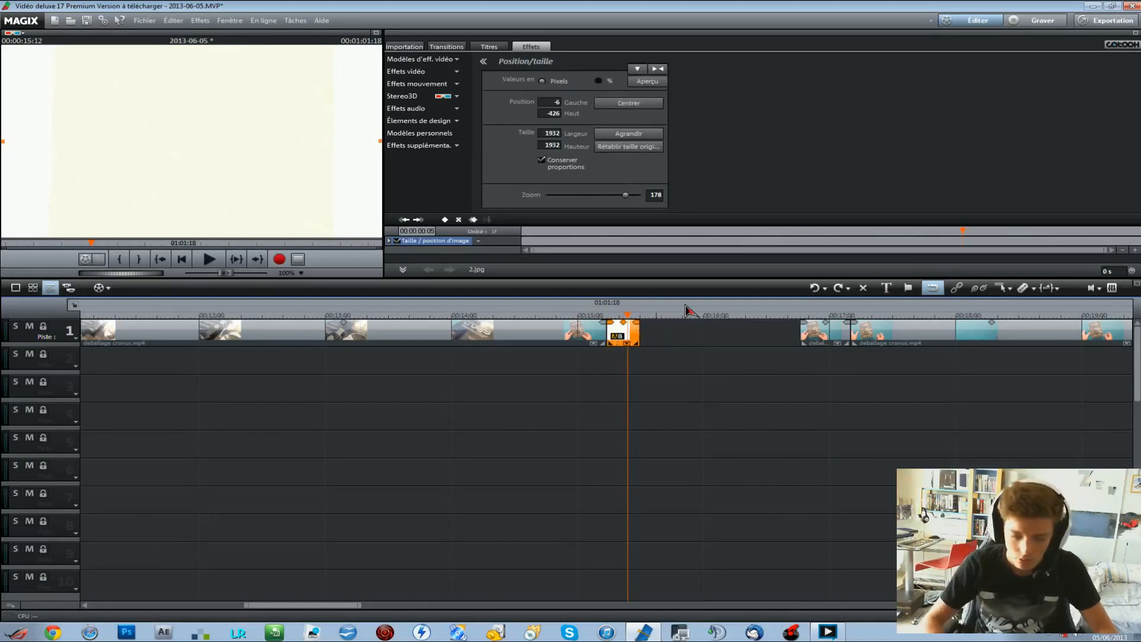
pyautogui.scroll(2, 686, 309)
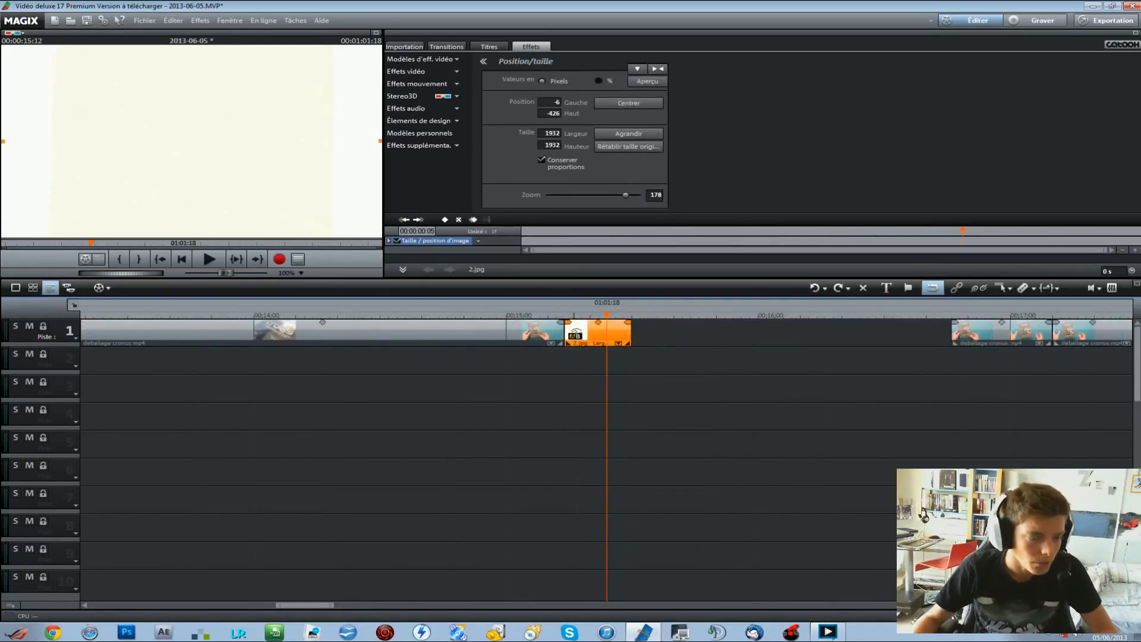
pyautogui.moveTo(1003, 340); pyautogui.dragTo(753, 340)
pyautogui.moveTo(630, 331); pyautogui.dragTo(613, 332)
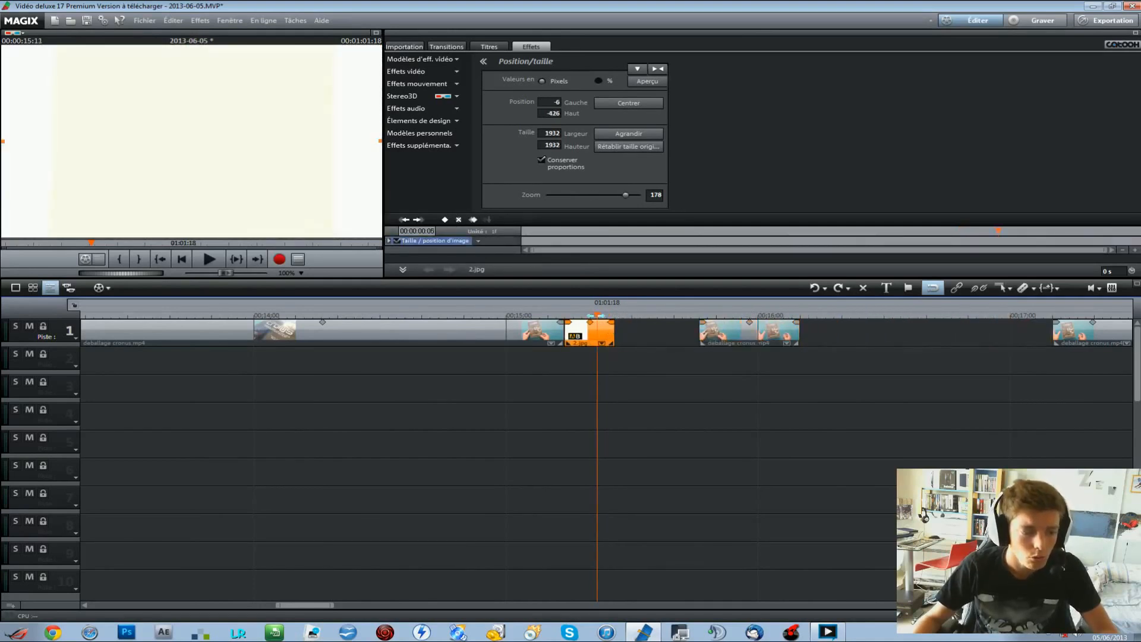
# Overlap the short video segment with the white image to create a crossfade, and place the playhead at 00:00:15:07.
pyautogui.click(759, 336)
pyautogui.moveTo(760, 337); pyautogui.dragTo(625, 334)
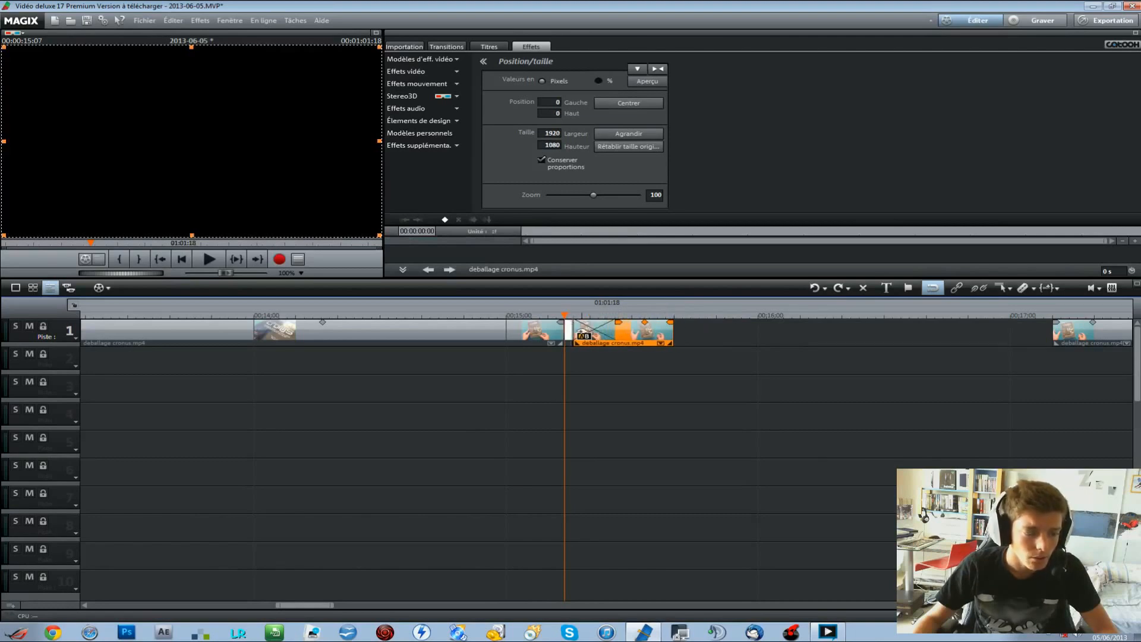
pyautogui.moveTo(564, 313); pyautogui.dragTo(564, 314)
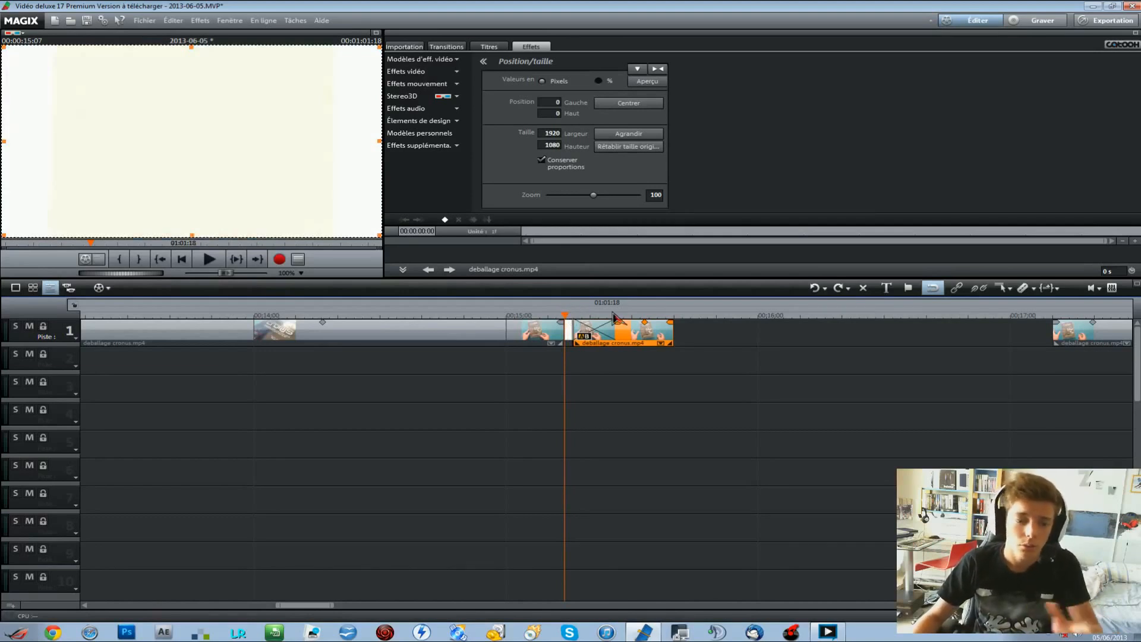
pyautogui.click(644, 389)
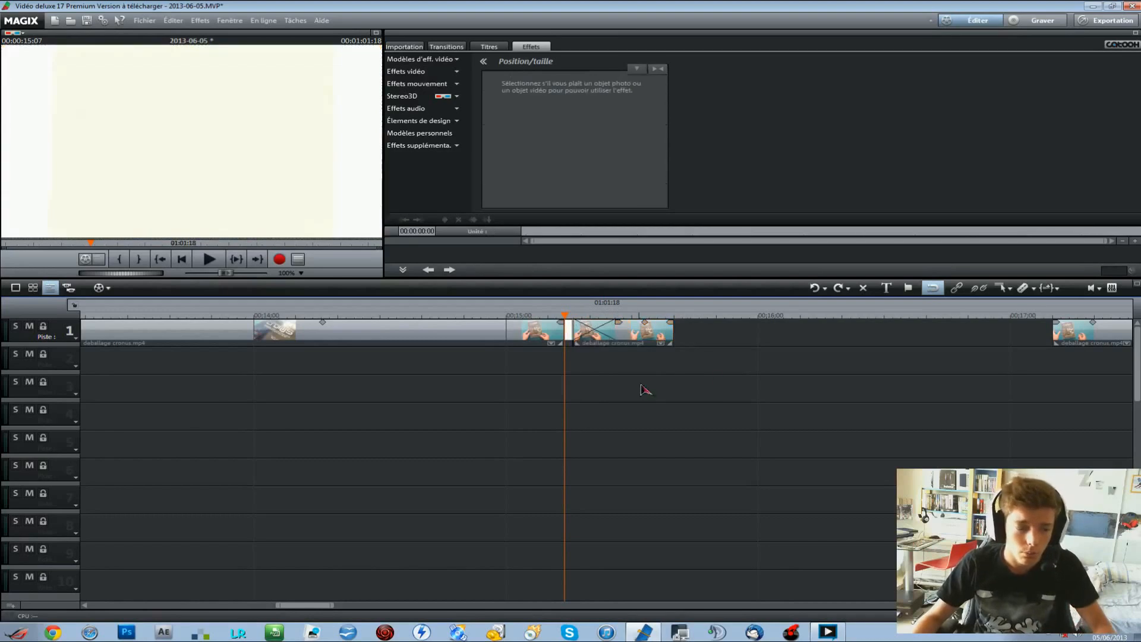
# Copy the white image and paste it directly after the short video segment on track 1, at 00:00:15:20.
pyautogui.click(574, 325)
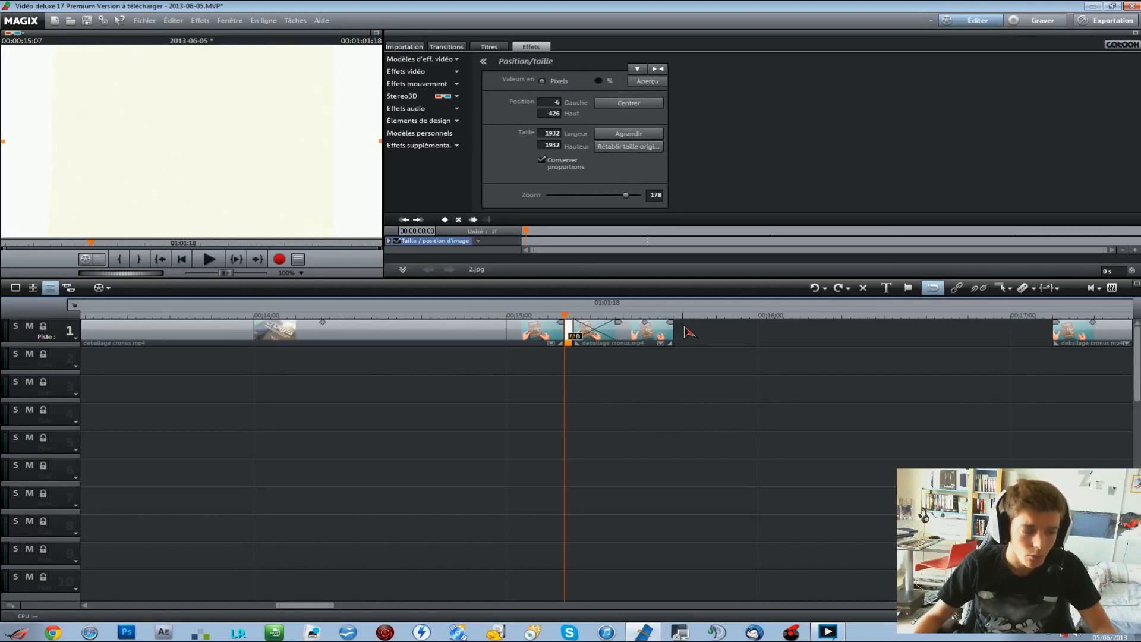
pyautogui.moveTo(681, 315); pyautogui.dragTo(676, 318)
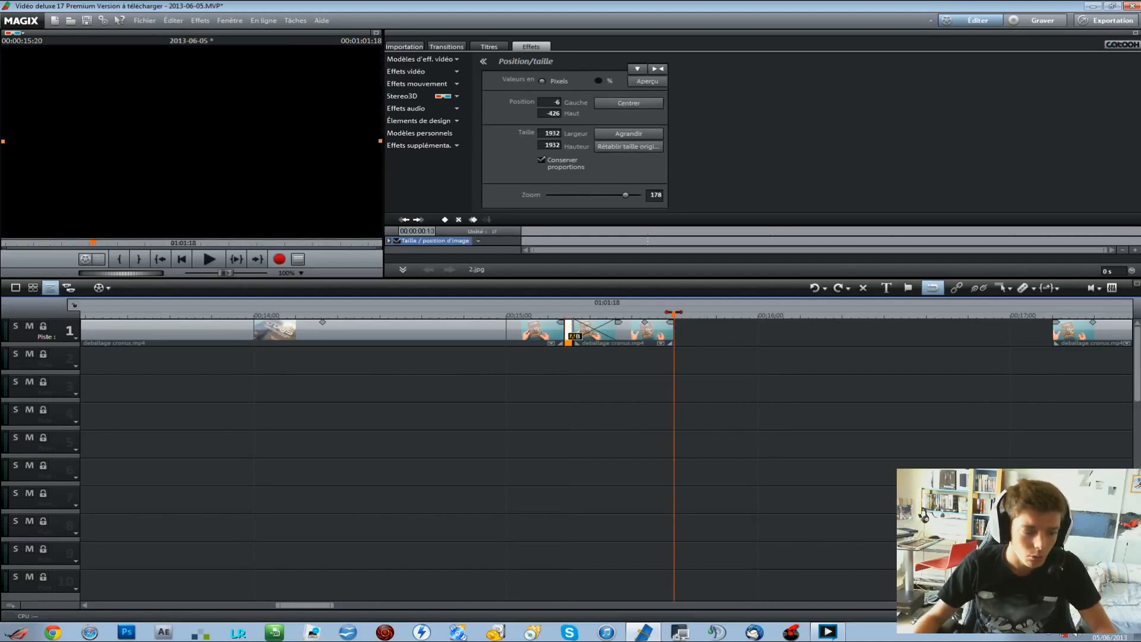
pyautogui.hotkey('ctrl', 'v')
pyautogui.click(974, 353)
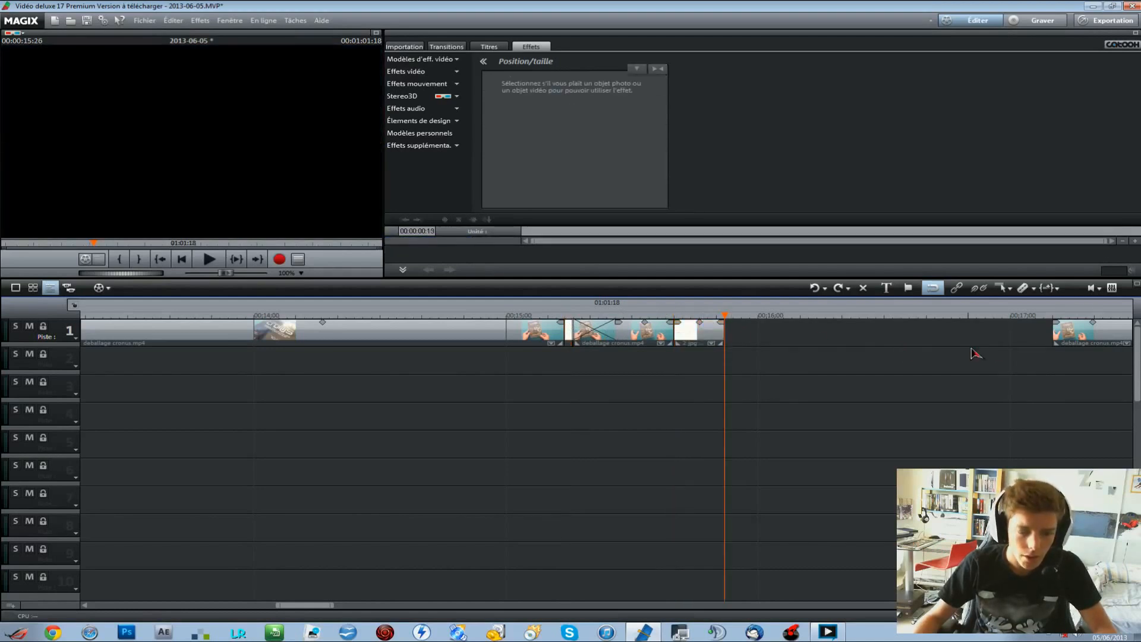
# Move the last video clip back along track 1 until it overlaps the second white image in a crossfade.
pyautogui.moveTo(1075, 333); pyautogui.dragTo(772, 321)
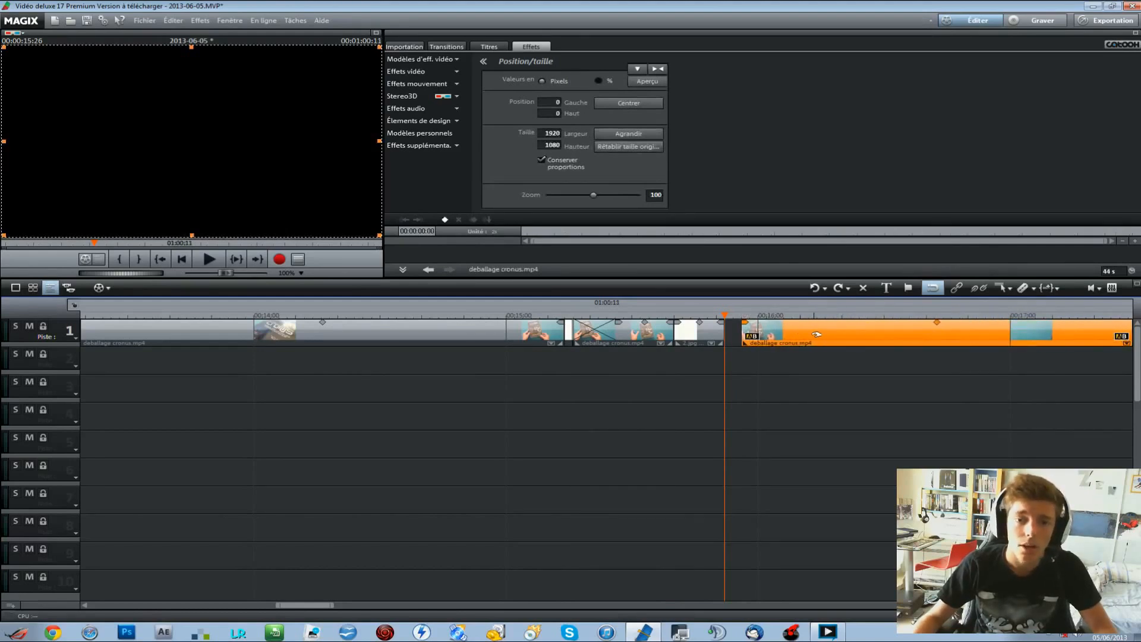
pyautogui.moveTo(816, 334); pyautogui.dragTo(754, 333)
pyautogui.click(746, 384)
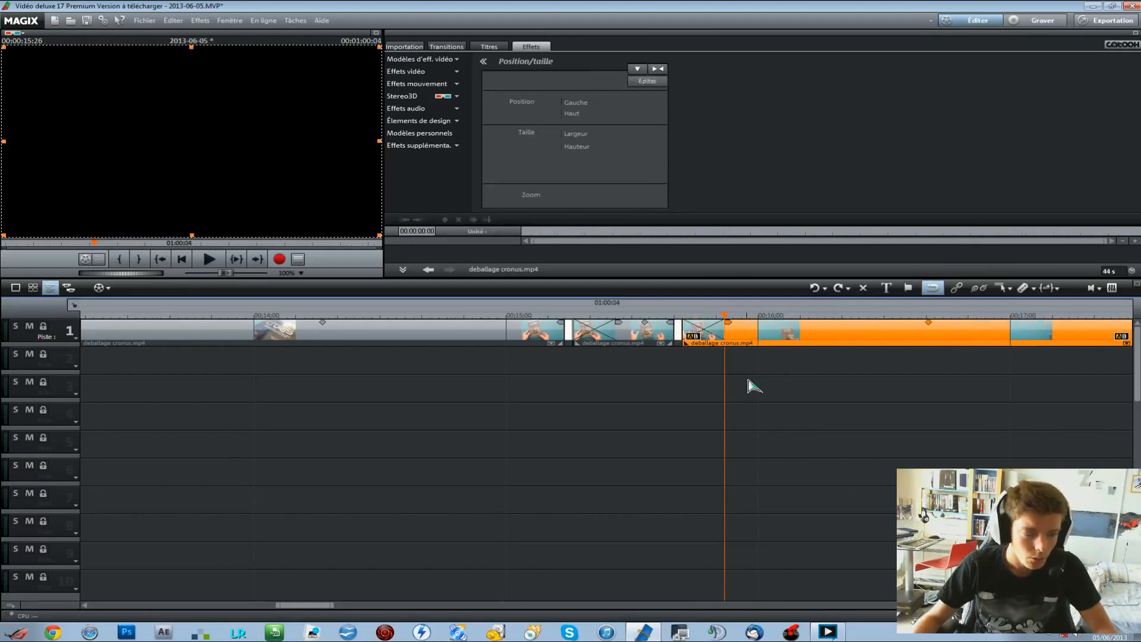
# Play the sequence from 00:00:14:07 to check both white flashes.
pyautogui.scroll(-3, 682, 377)
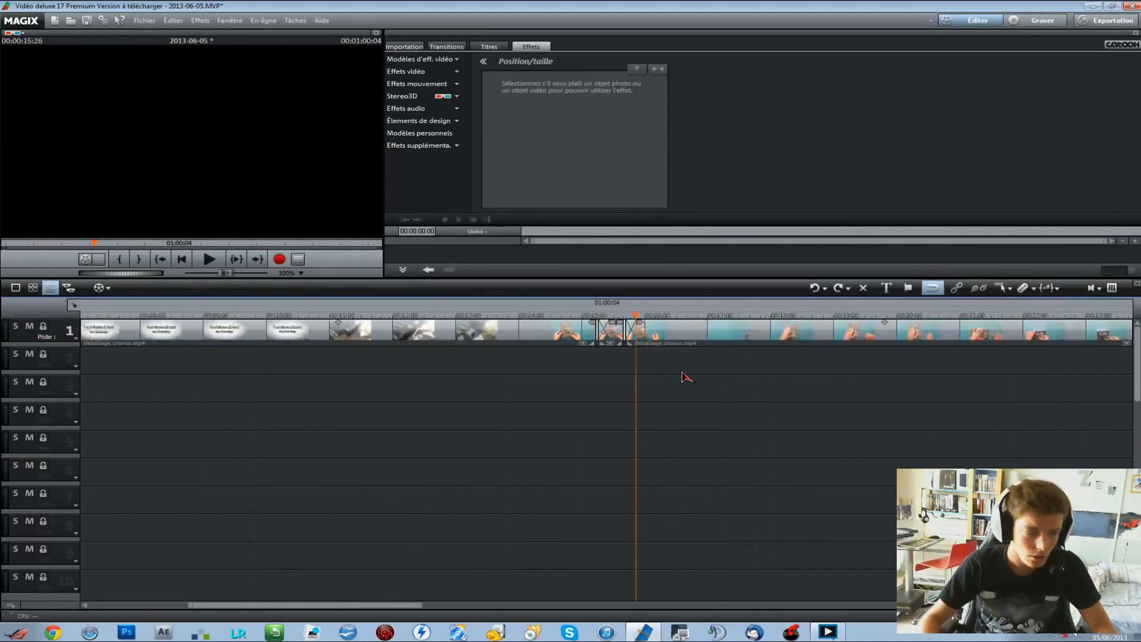
pyautogui.moveTo(636, 315); pyautogui.dragTo(533, 312)
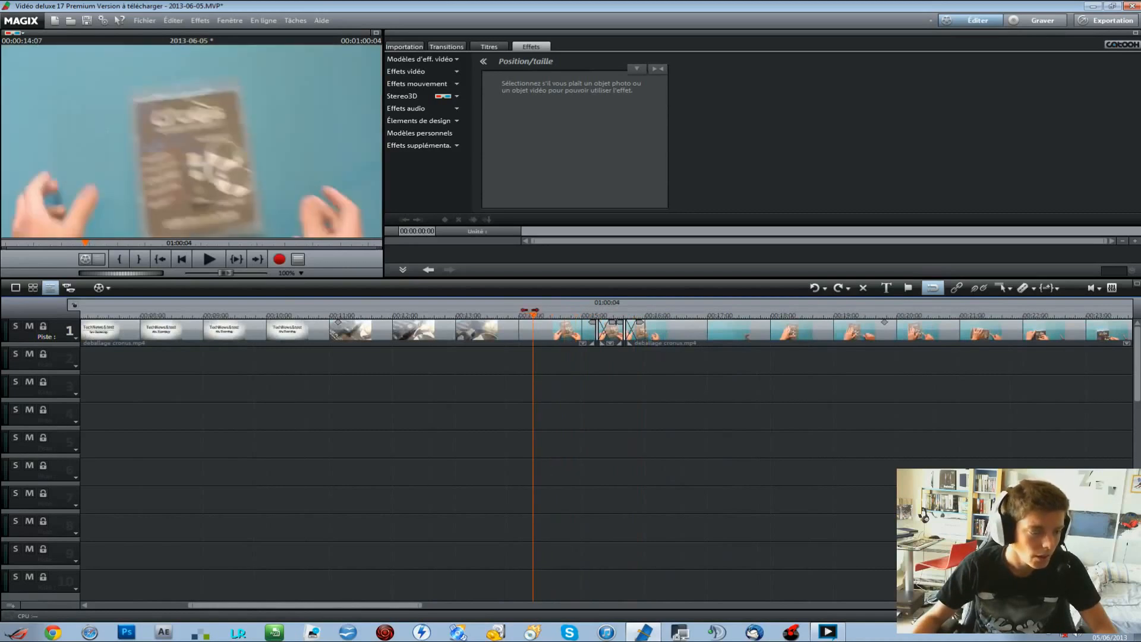
pyautogui.click(208, 261)
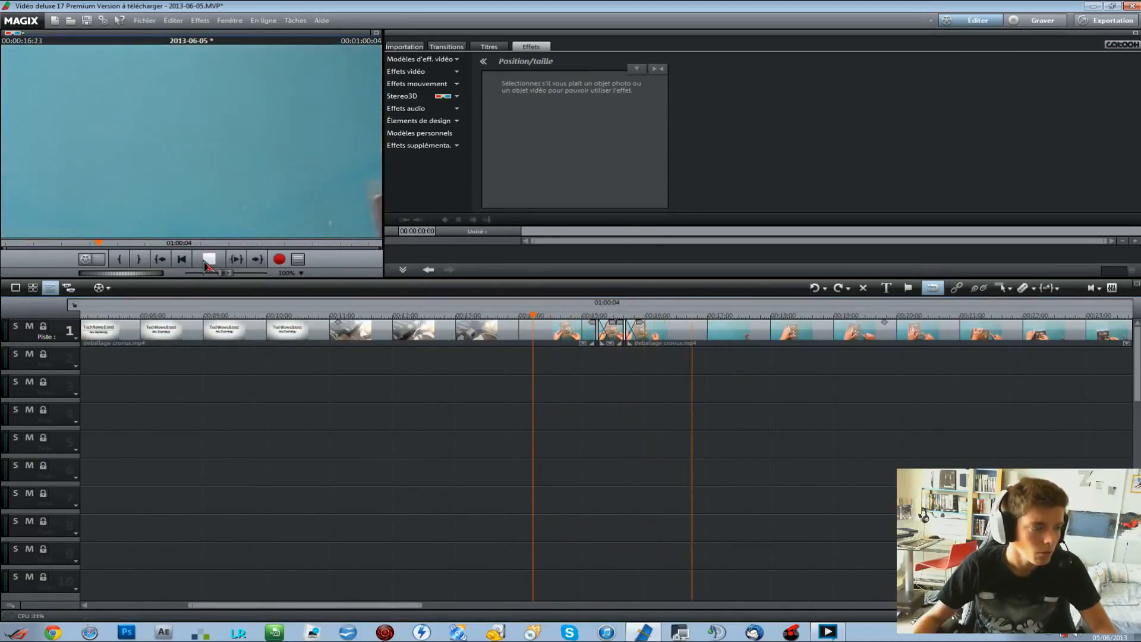
pyautogui.press('space')
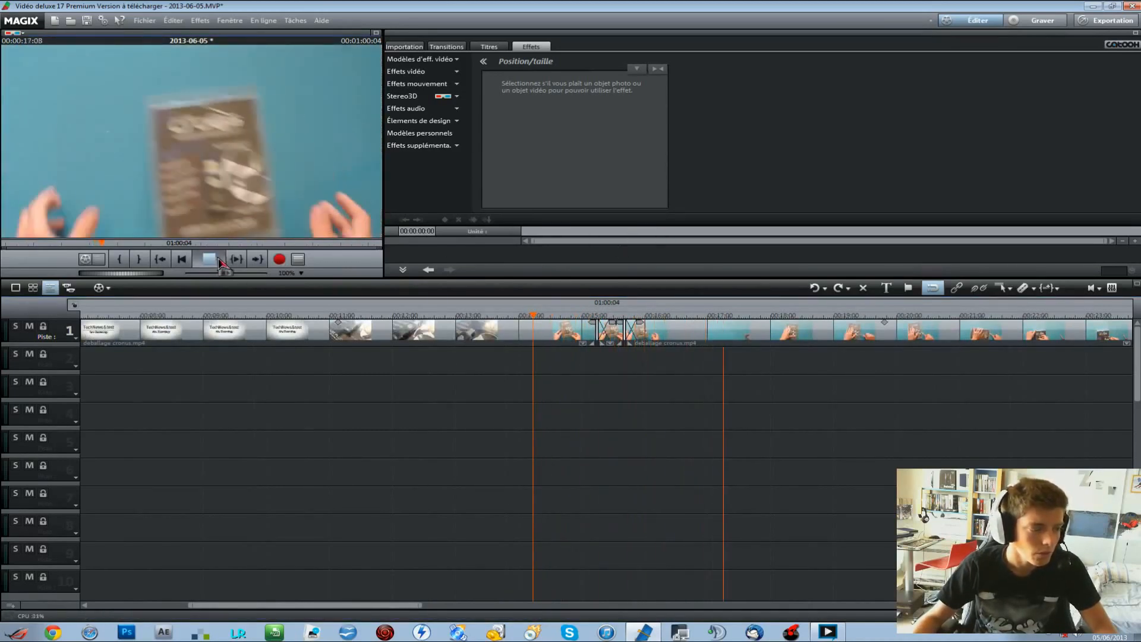
# Make room after the short video segment and shift it forward so less of it overlaps the first white image.
pyautogui.click(612, 345)
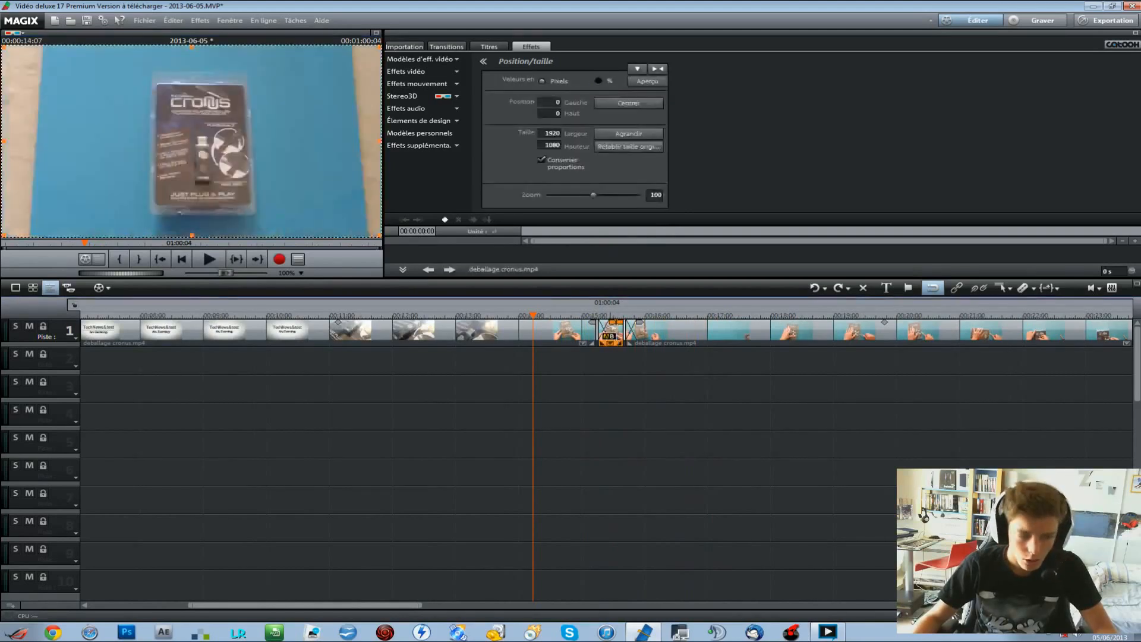
pyautogui.click(596, 315)
pyautogui.scroll(2, 597, 317)
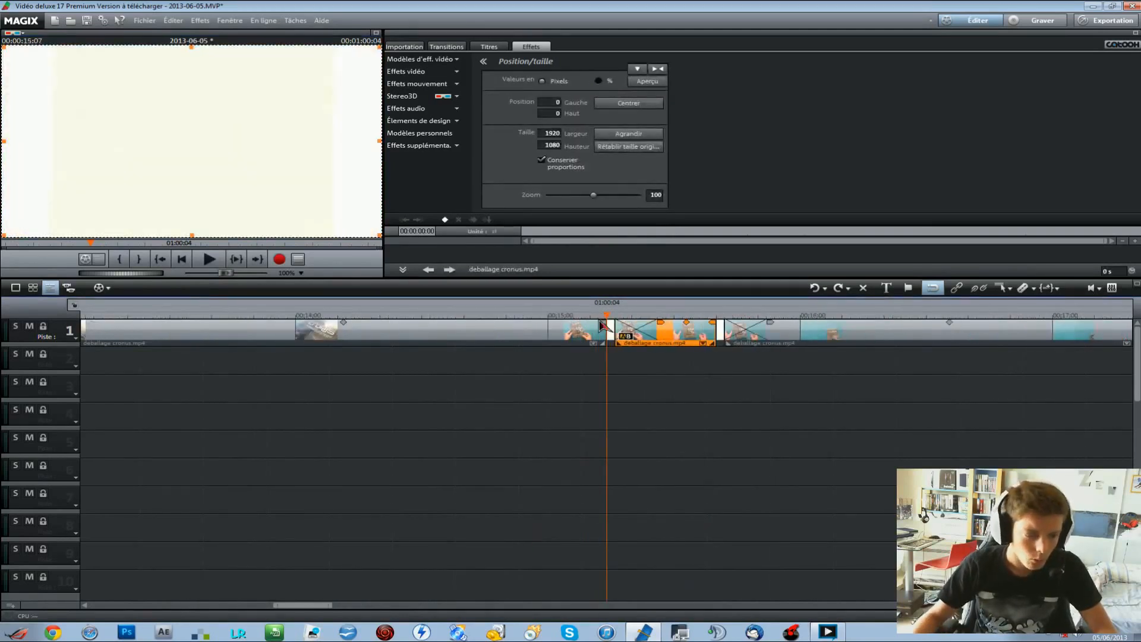
pyautogui.moveTo(729, 364); pyautogui.dragTo(759, 329)
pyautogui.moveTo(684, 333); pyautogui.dragTo(700, 330)
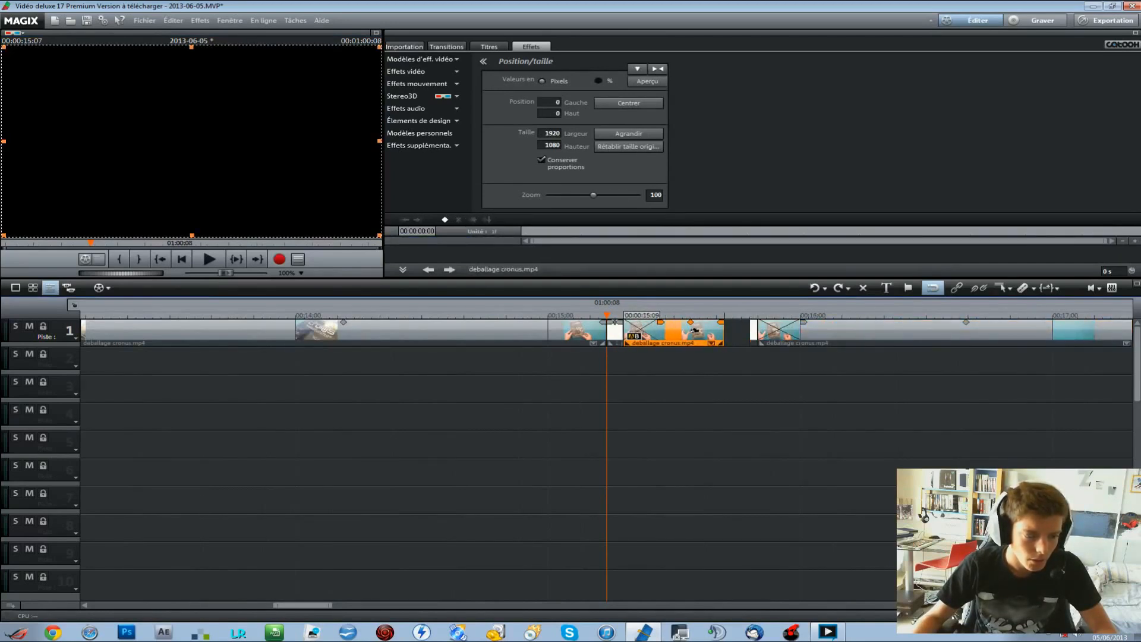
pyautogui.click(754, 418)
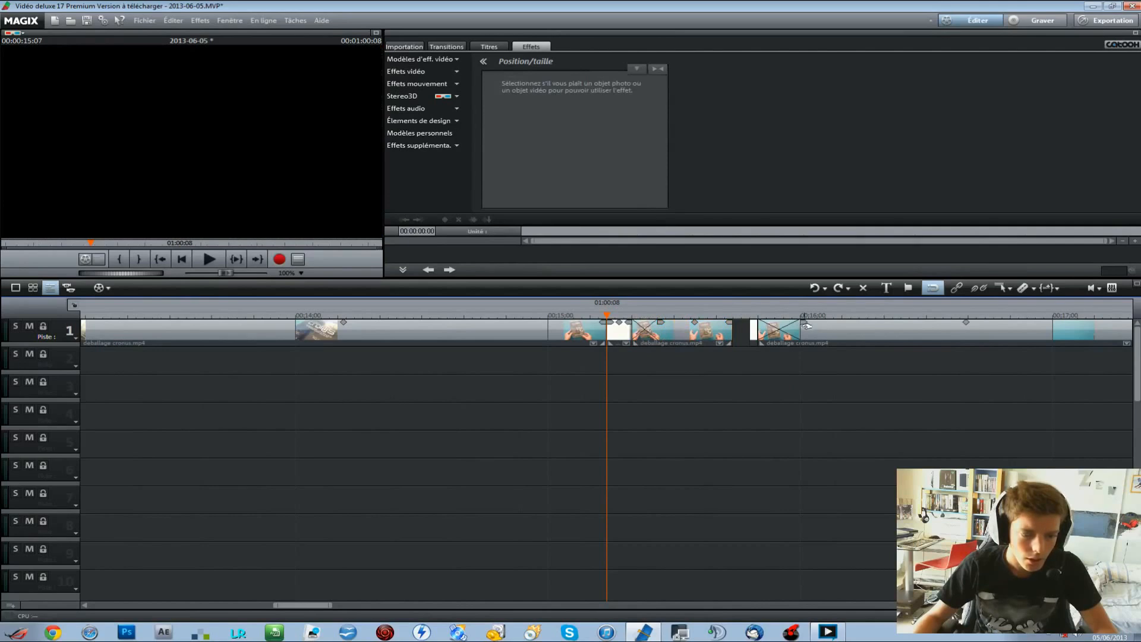
# Reduce the last clip's overlap with the second white image and place that image directly against the short segment's end.
pyautogui.moveTo(806, 326); pyautogui.dragTo(823, 326)
pyautogui.moveTo(832, 371); pyautogui.dragTo(760, 328)
pyautogui.moveTo(869, 329); pyautogui.dragTo(854, 328)
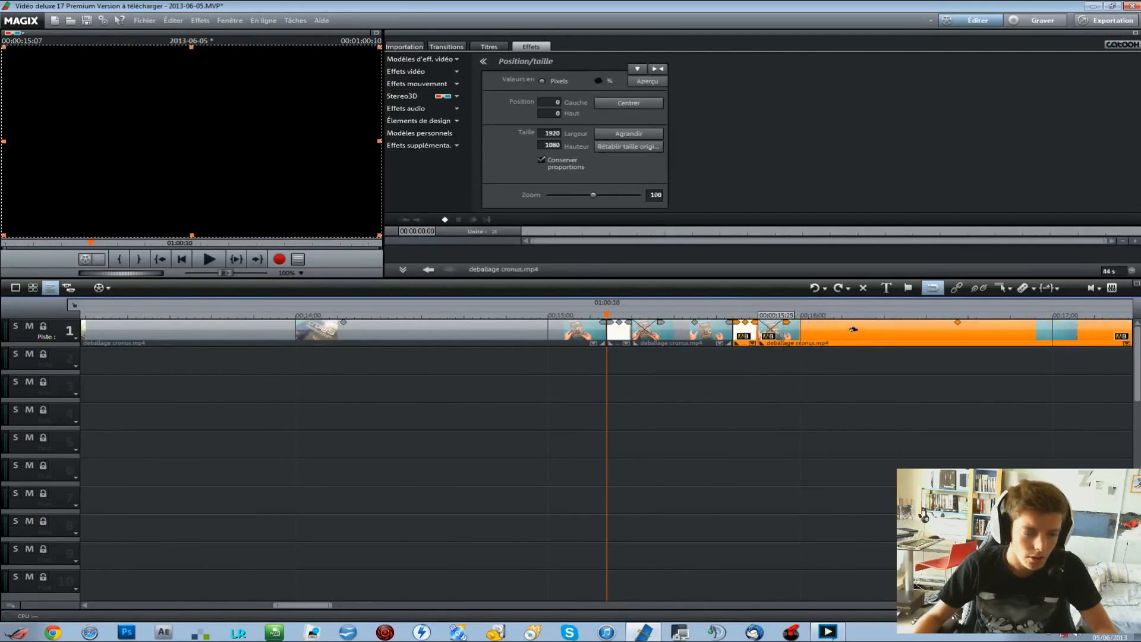
pyautogui.click(830, 385)
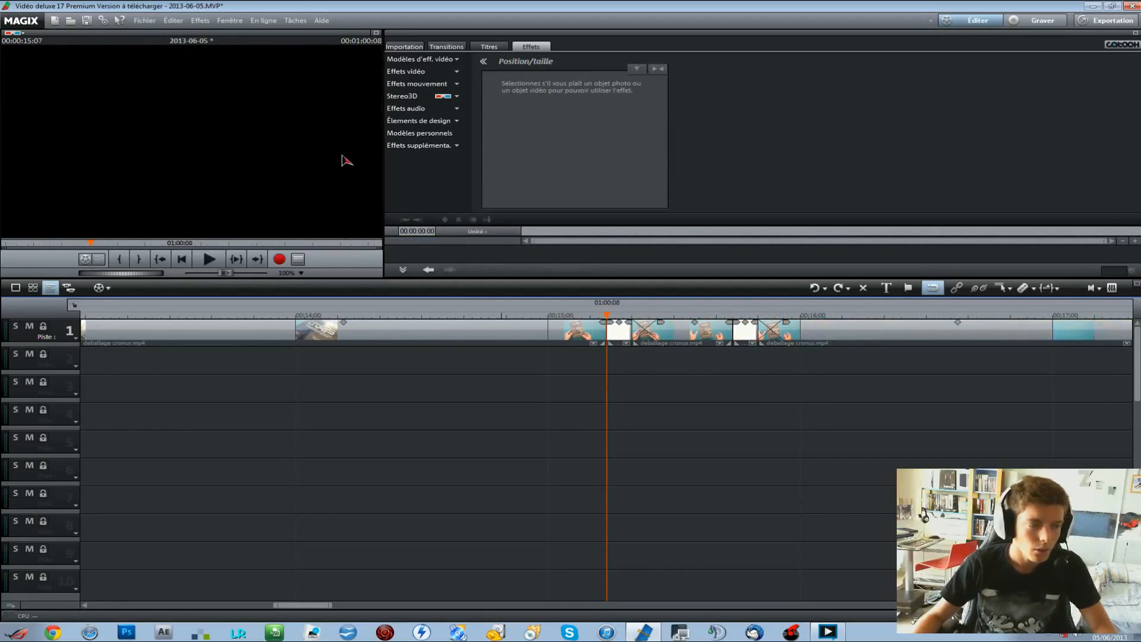
# Play the flash sequence from 00:00:14:22 in the preview monitor and again in full screen, and return to the editing view.
pyautogui.moveTo(607, 312); pyautogui.dragTo(480, 313)
pyautogui.click(209, 259)
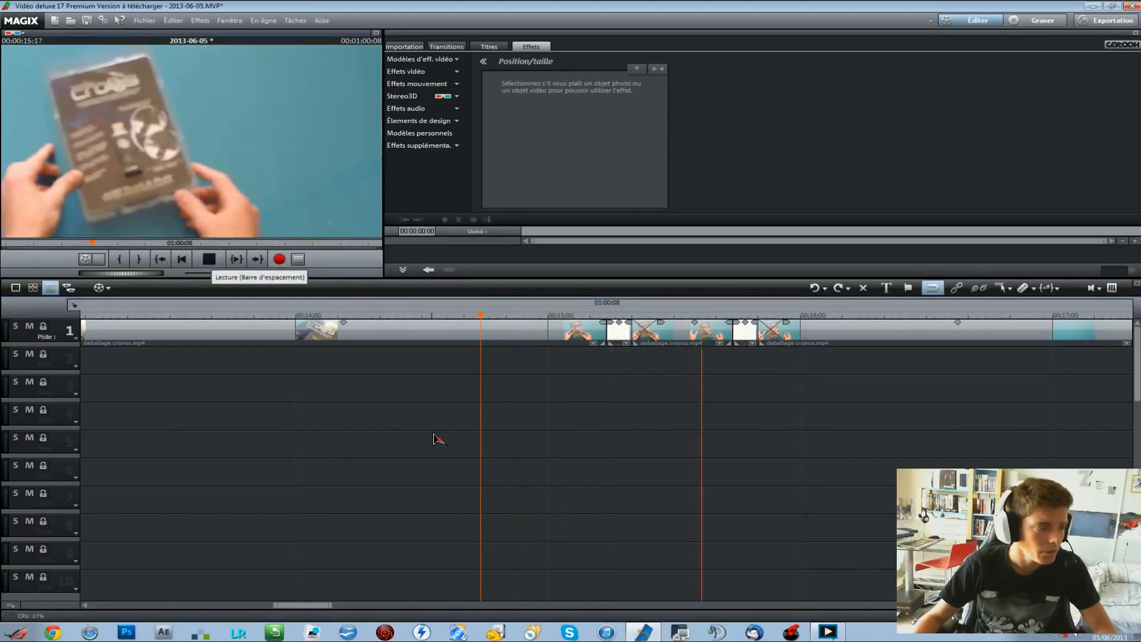
pyautogui.click(214, 263)
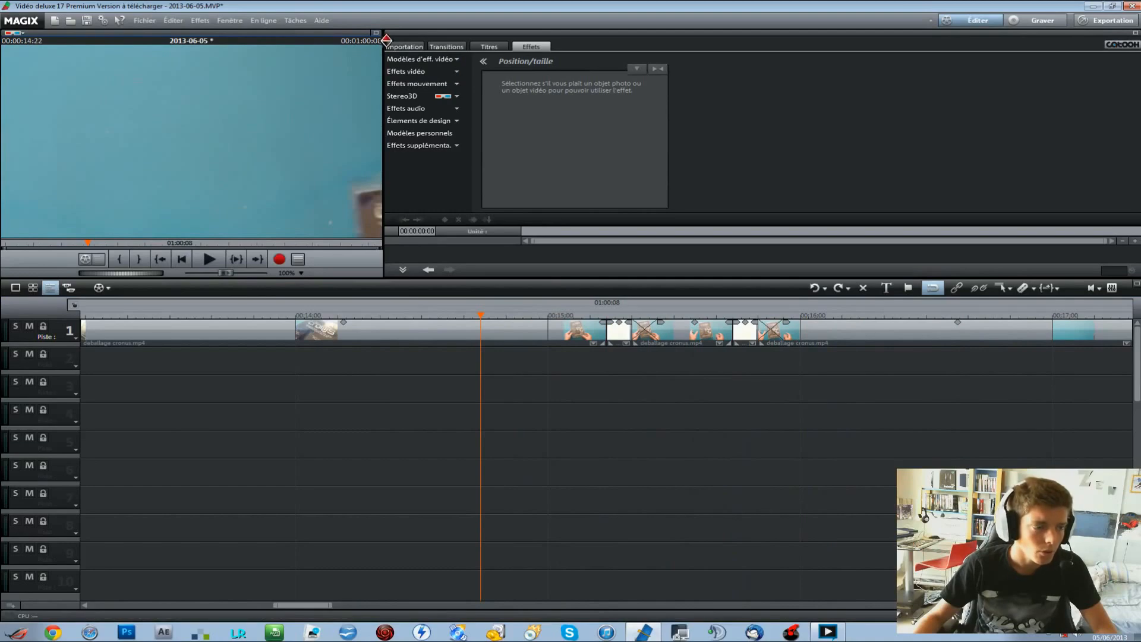
pyautogui.click(376, 33)
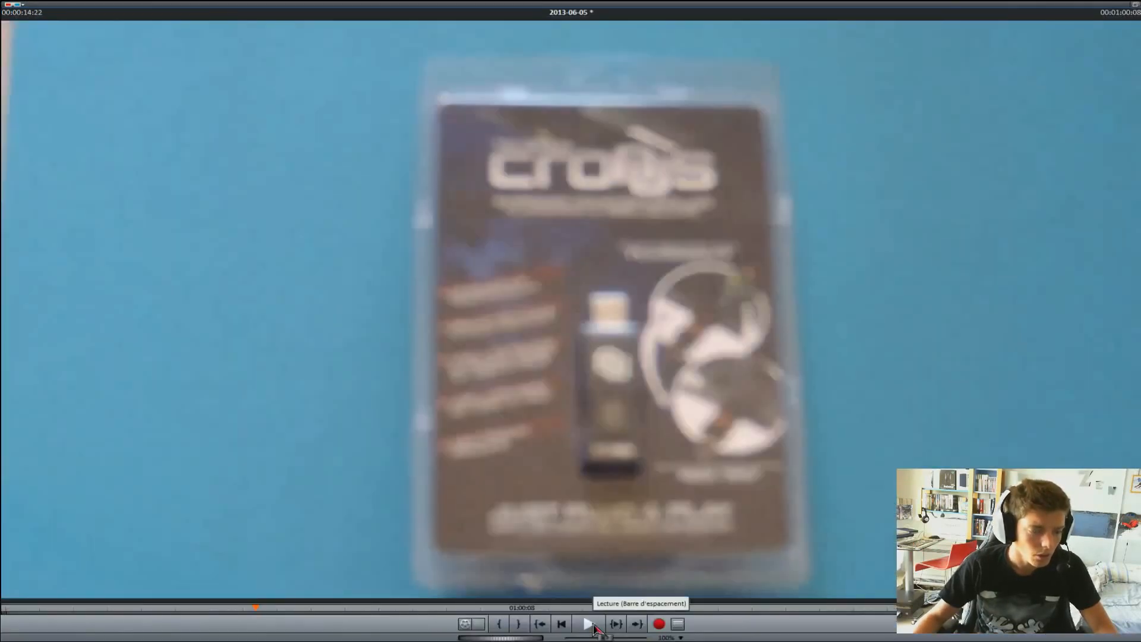
pyautogui.press('space')
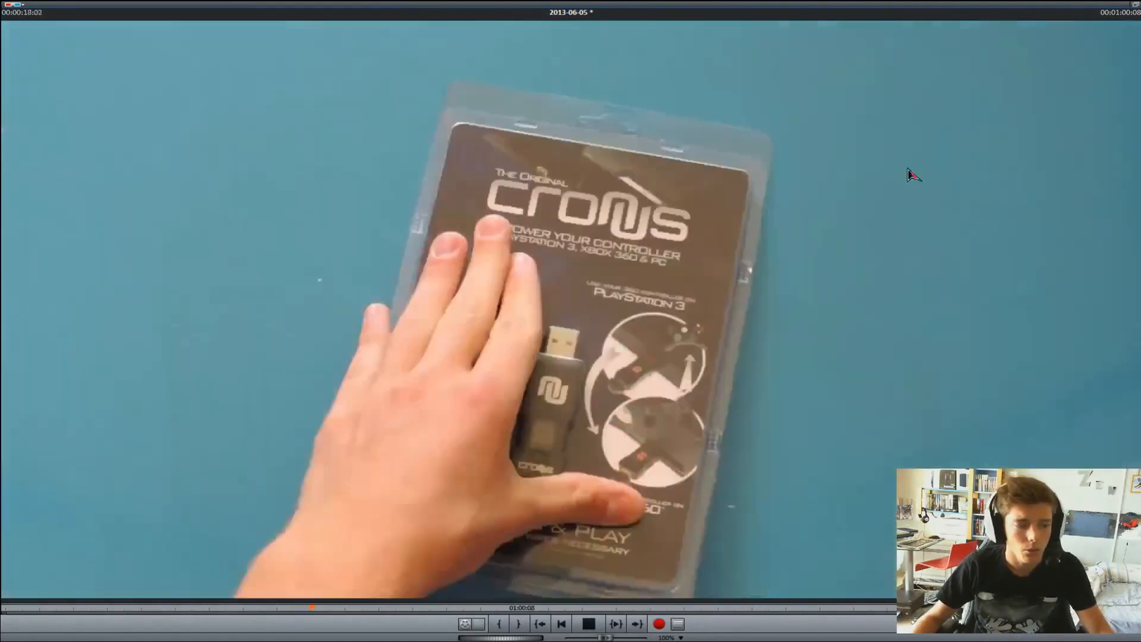
pyautogui.press('Escape')
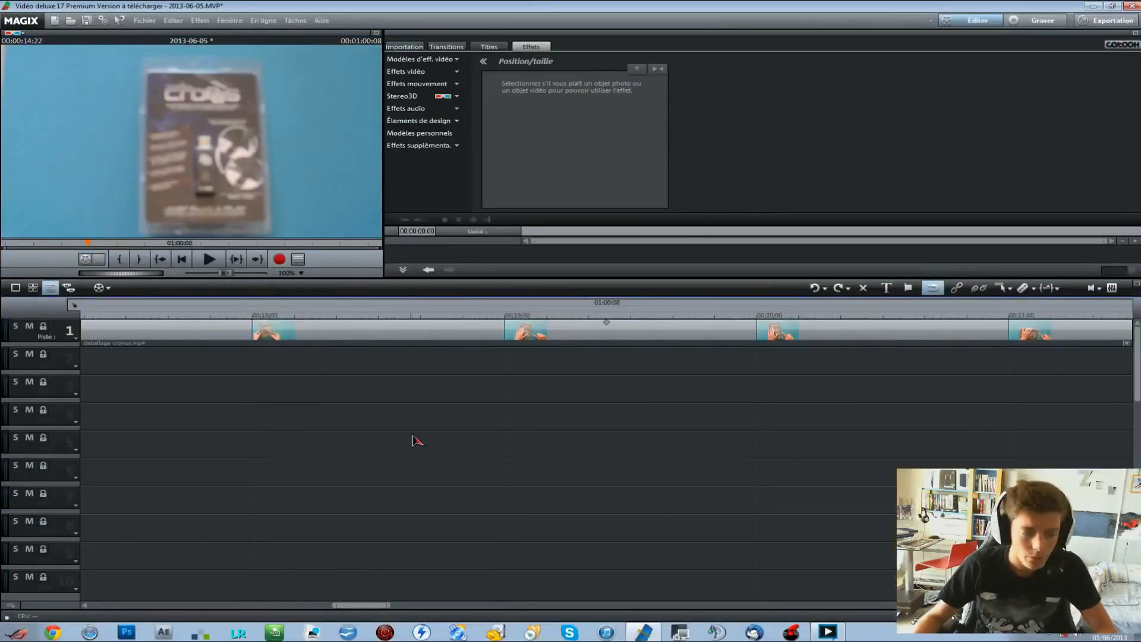
pyautogui.scroll(-5, 414, 439)
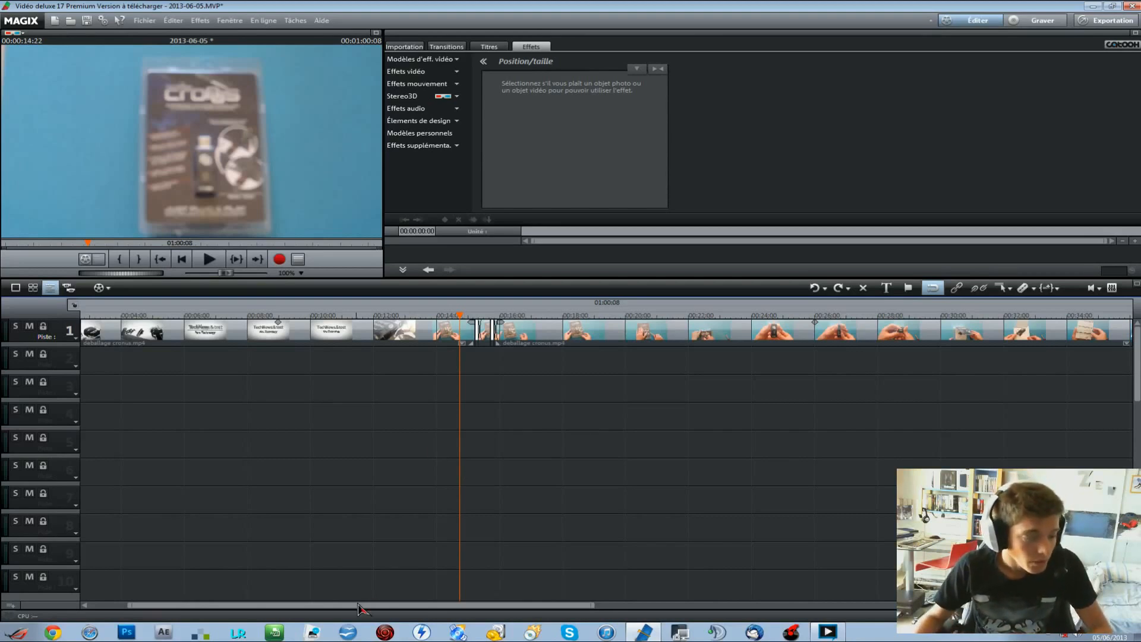
pyautogui.moveTo(348, 611); pyautogui.dragTo(270, 606)
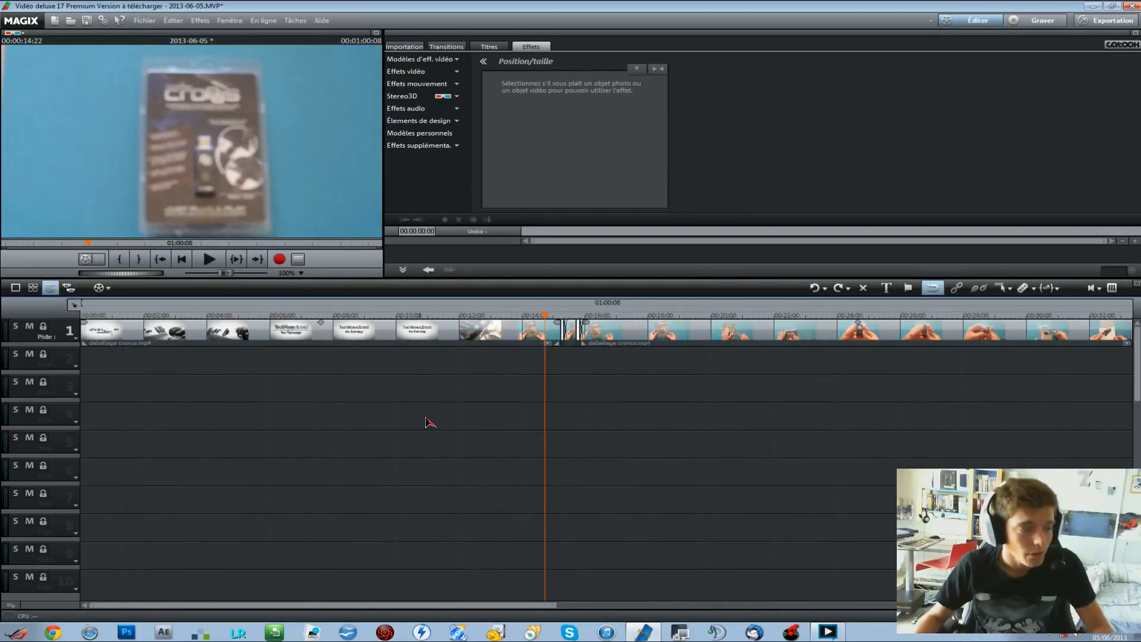